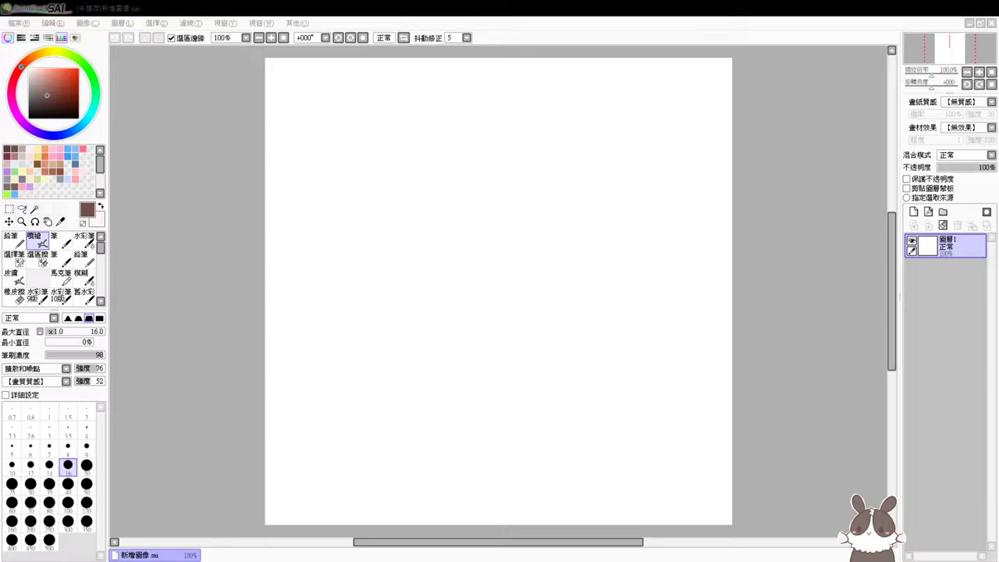
left_click(247, 351)
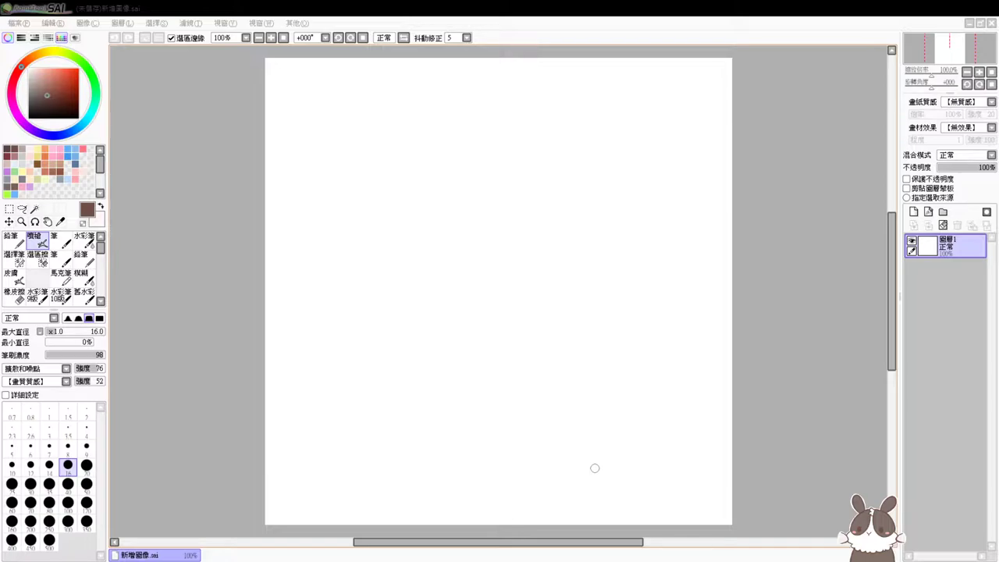
left_click(240, 352)
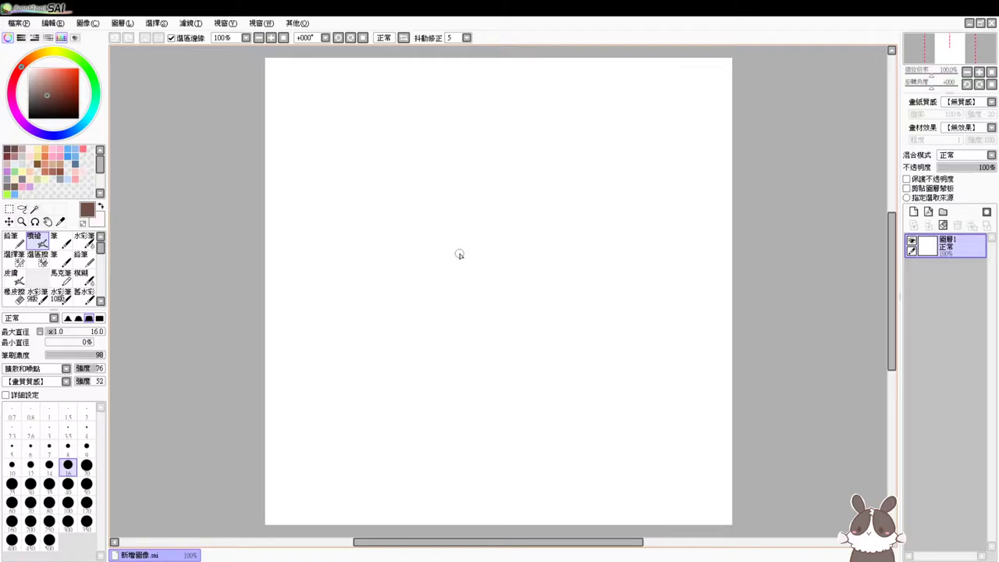
Draw a rough brown circle near the canvas centre and try rotating and moving it with free transform
mouse_move(454, 232)
left_mouse_down()
mouse_move(430, 286)
mouse_move(478, 322)
mouse_move(525, 258)
mouse_move(496, 235)
mouse_move(459, 232)
left_mouse_up()
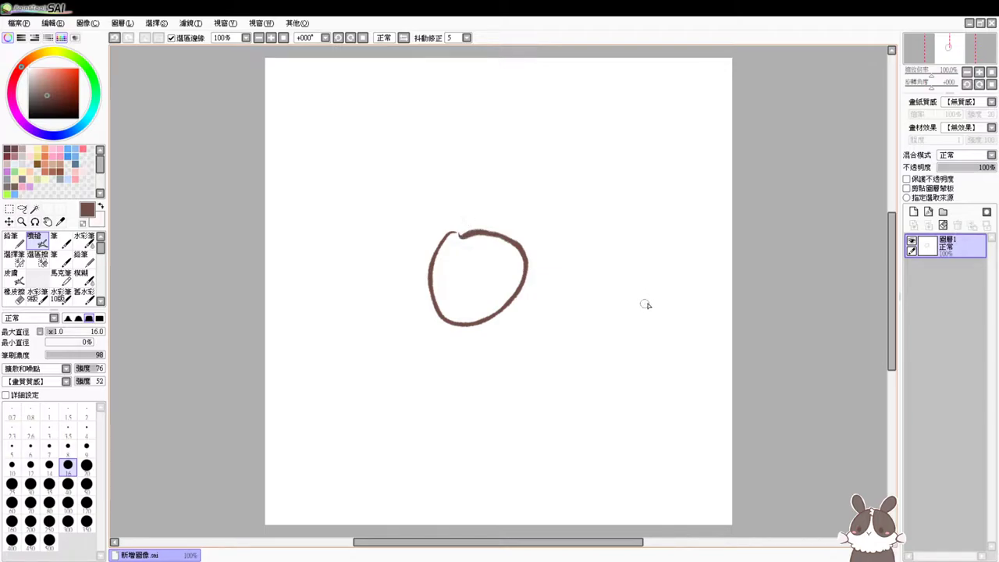
key("ctrl+t")
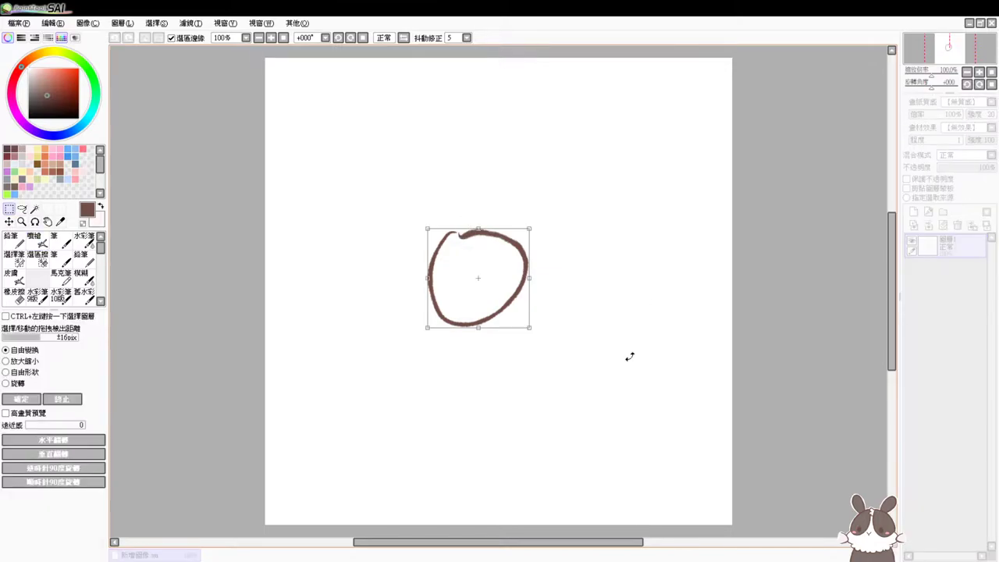
left_click_drag(632, 372, 642, 350)
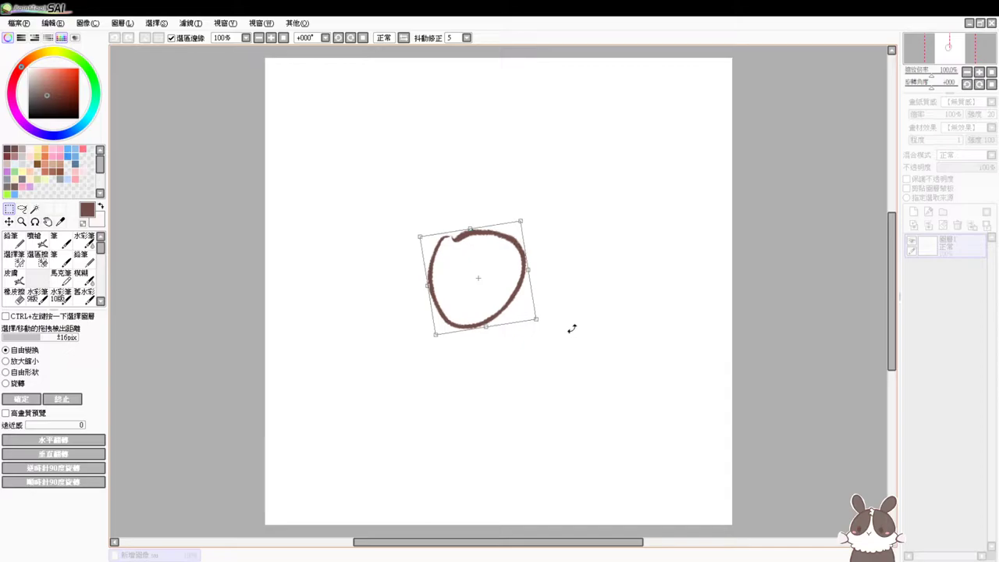
mouse_move(513, 310)
left_mouse_down()
mouse_move(517, 301)
mouse_move(544, 302)
mouse_move(511, 342)
mouse_move(504, 325)
left_mouse_up()
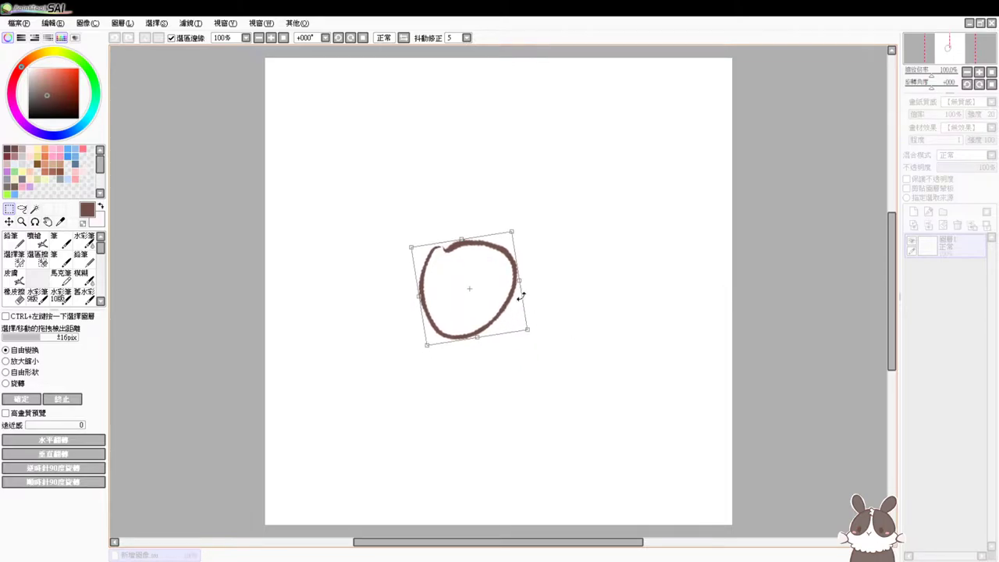
key("Return")
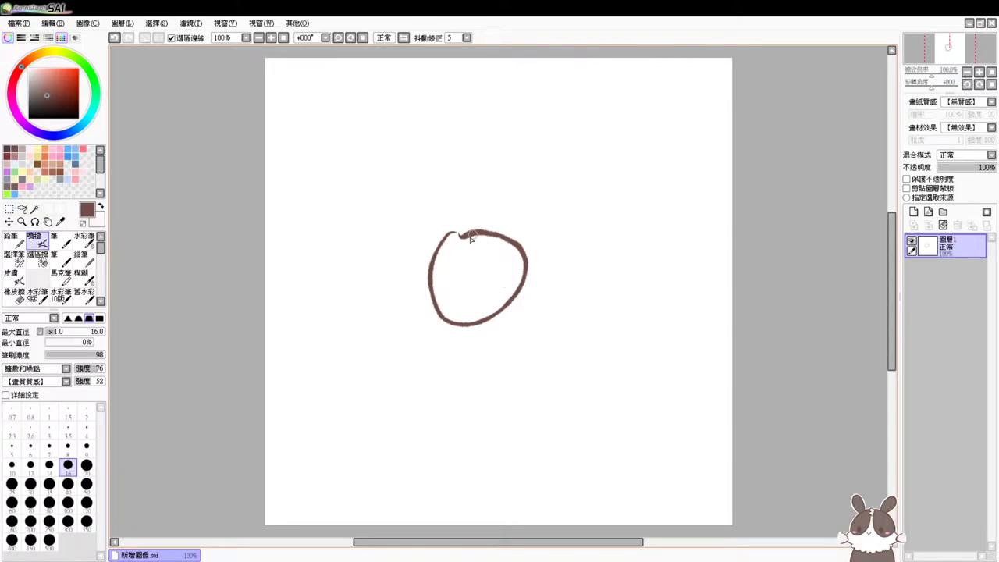
Erase the whole brown circle with a size 20 eraser and return to the airbrush
key("e")
left_click(87, 465)
mouse_move(435, 251)
left_mouse_down()
mouse_move(484, 209)
mouse_move(427, 311)
mouse_move(513, 235)
mouse_move(484, 321)
mouse_move(513, 331)
left_mouse_up()
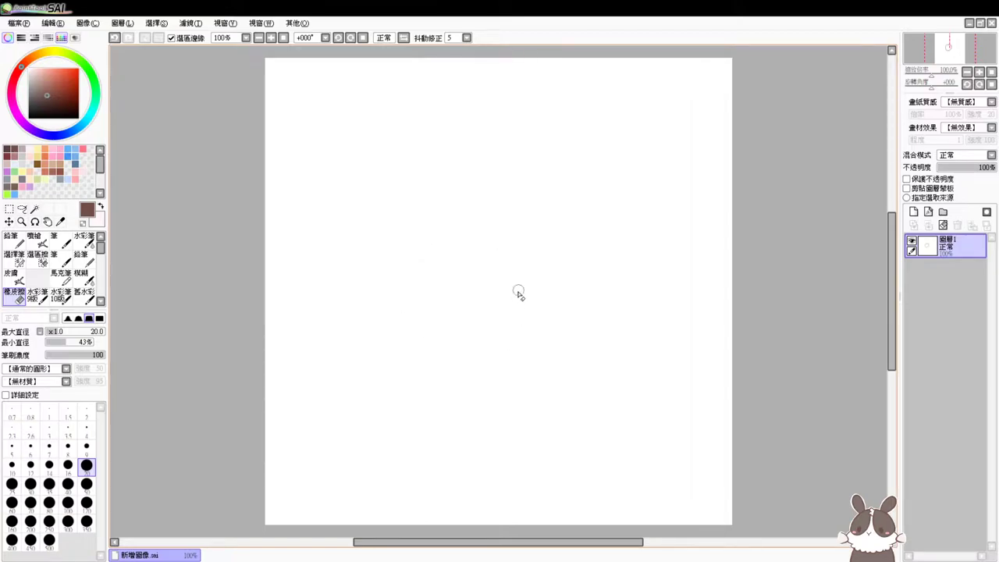
key("v")
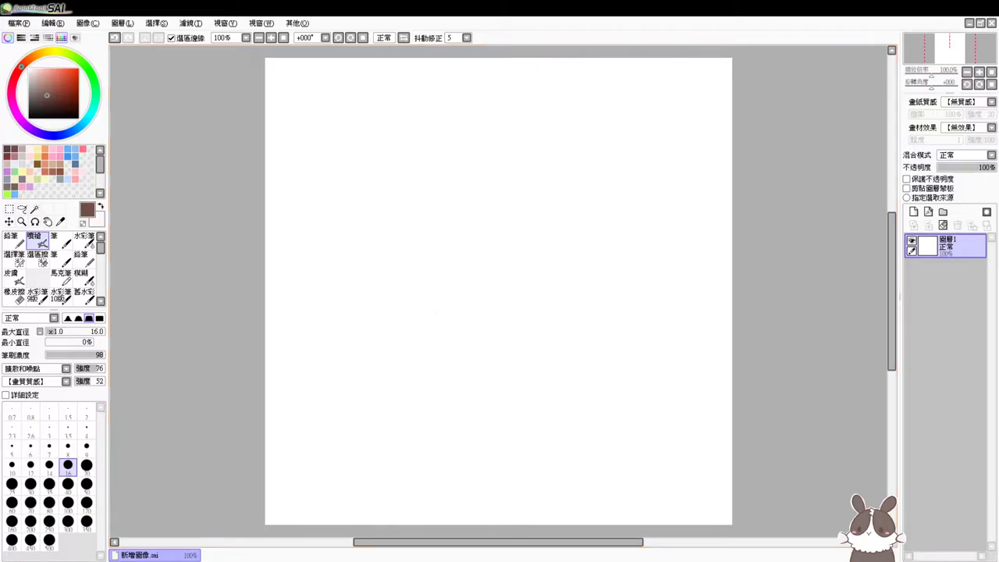
Switch to the avatar program, set its background to a solid blue colour and close the background settings
left_click(763, 350)
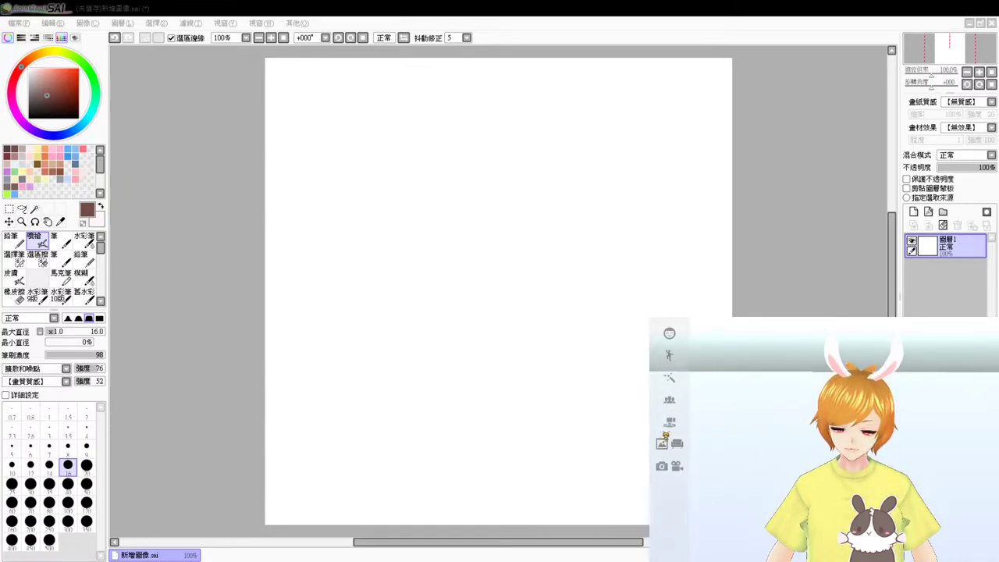
left_click(663, 443)
left_click(751, 334)
left_click(747, 349)
left_click(756, 368)
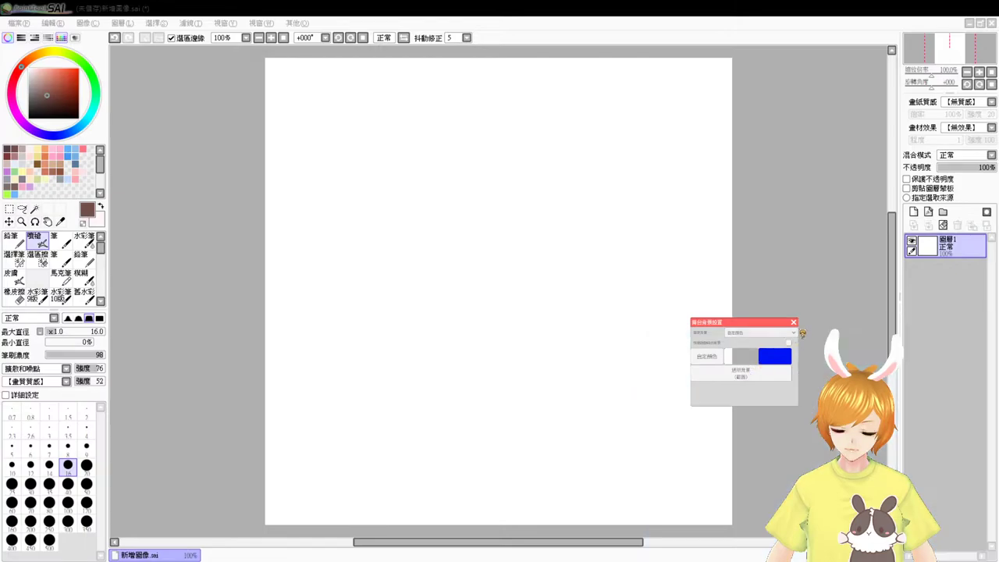
left_click(793, 322)
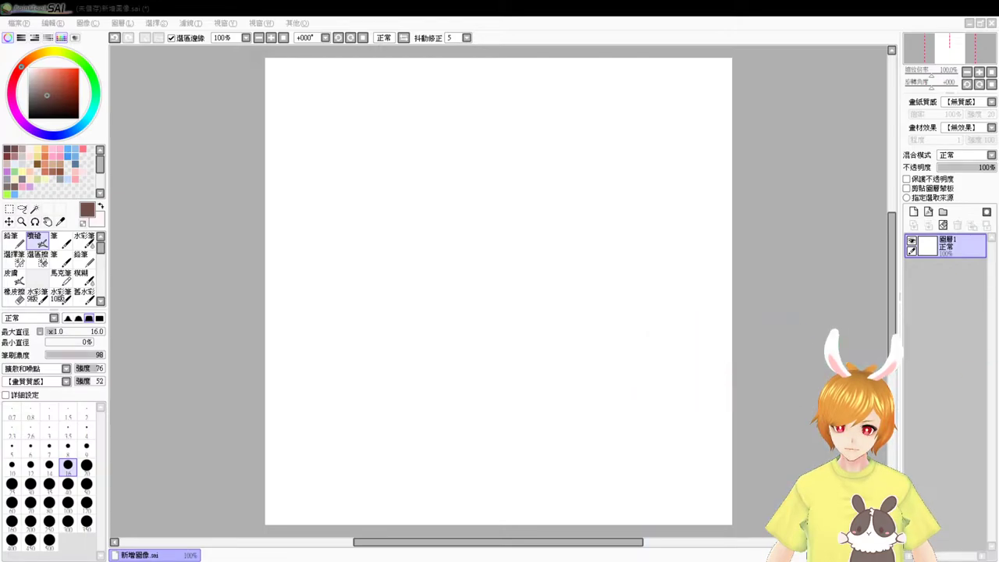
Start the avatar's face tracking and lip sync, and close the tracking settings
left_click(909, 423)
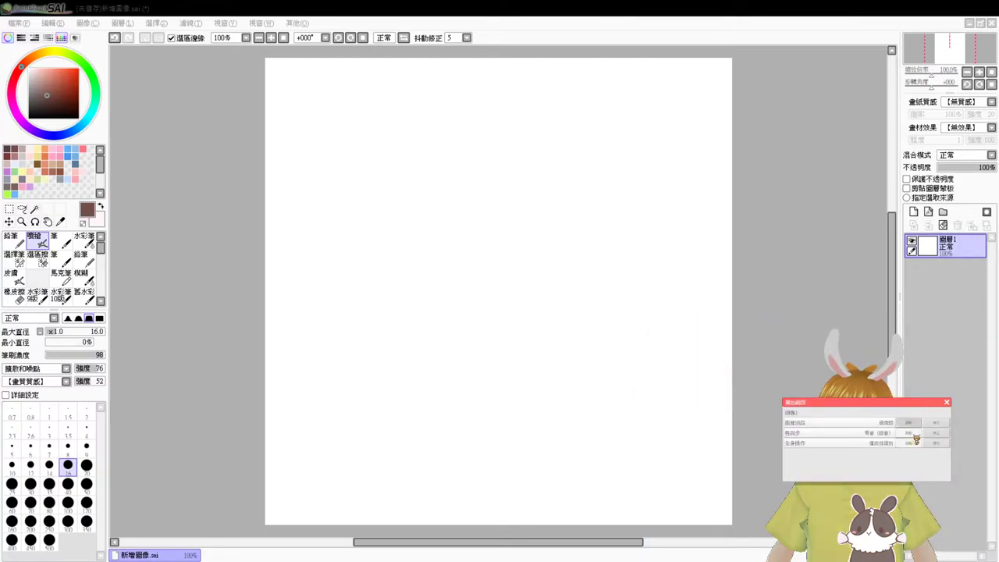
left_click(948, 404)
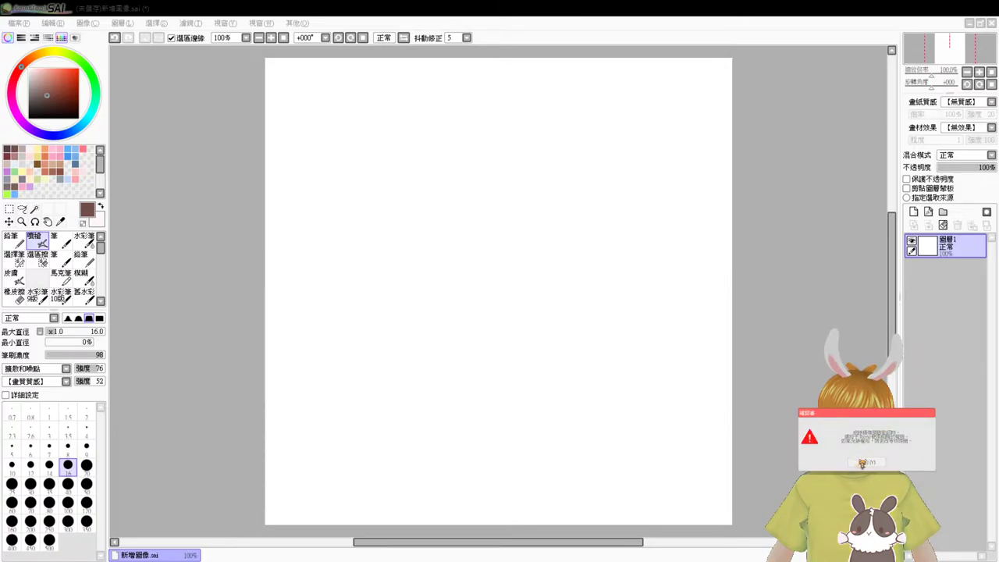
left_click(865, 463)
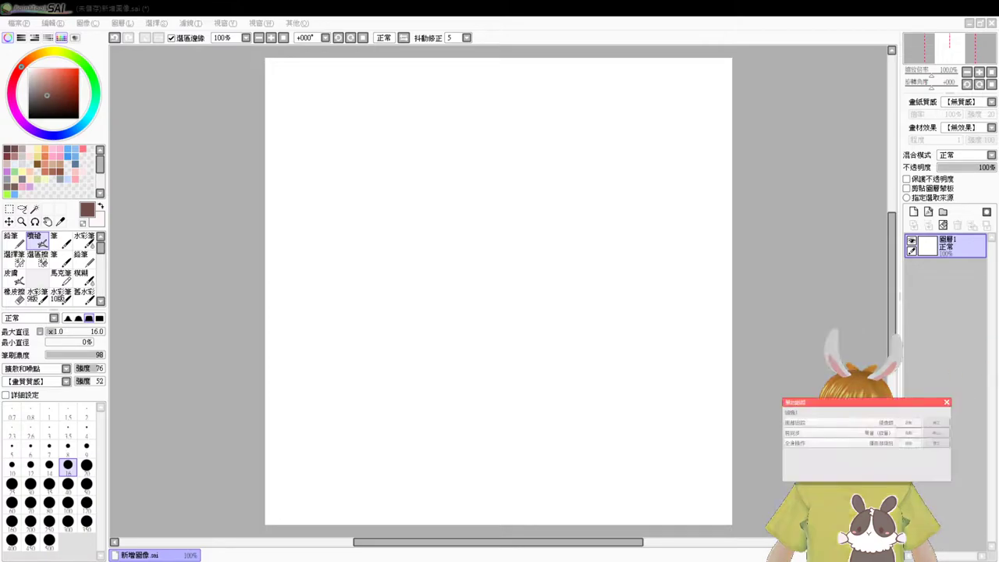
left_click(915, 422)
left_click(917, 437)
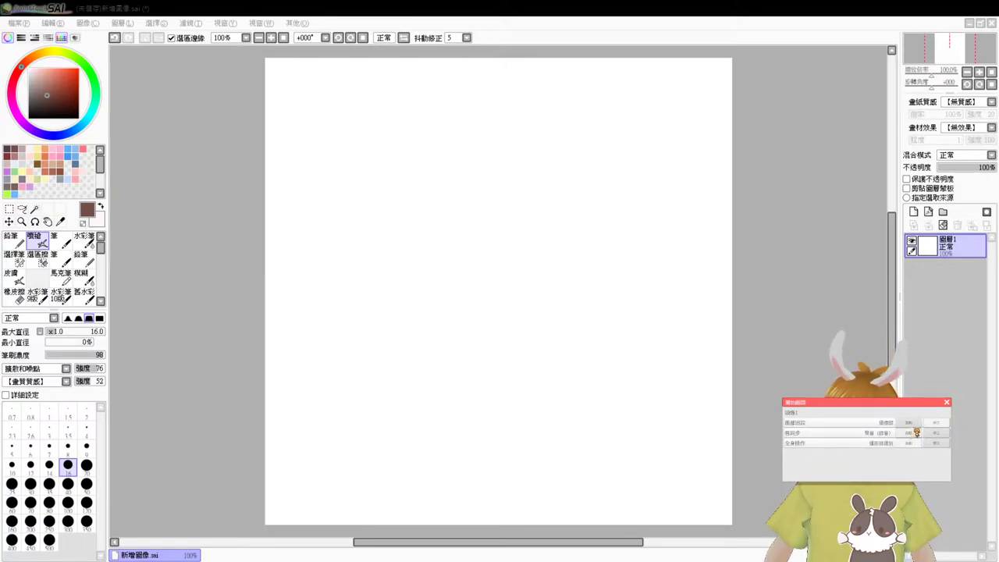
left_click(946, 404)
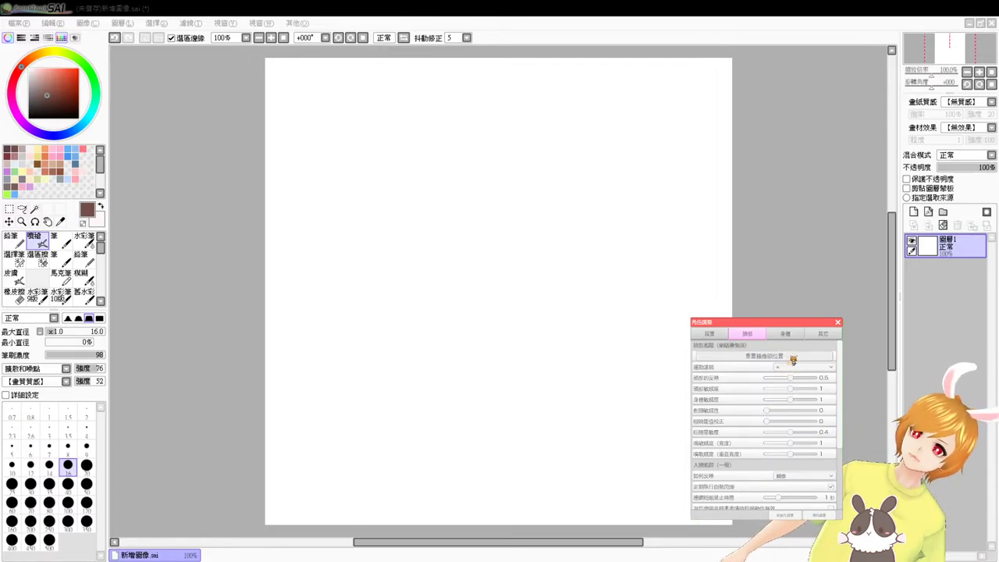
Reset the avatar's head tracking position in the character adjustment settings and close them
left_click(793, 357)
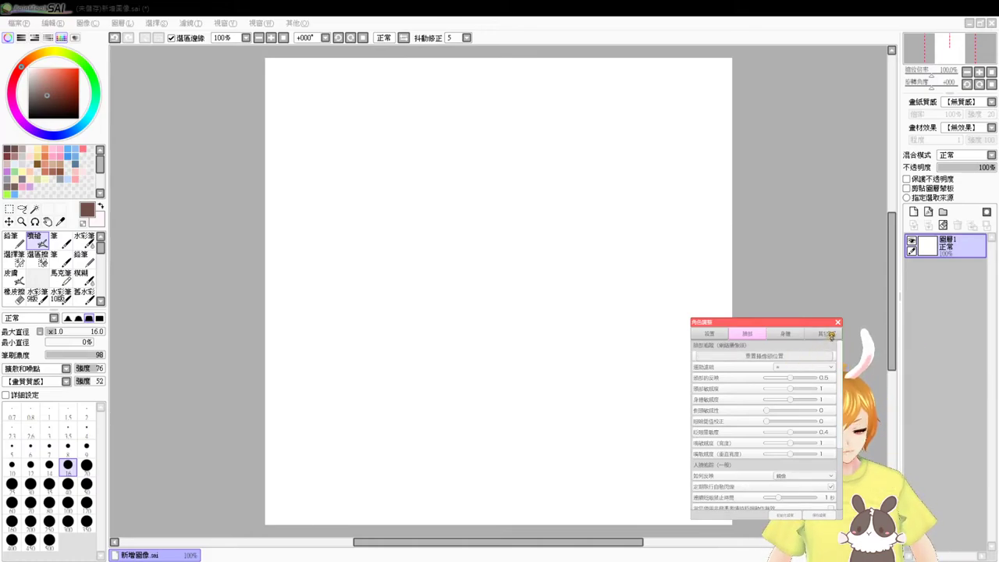
left_click(838, 322)
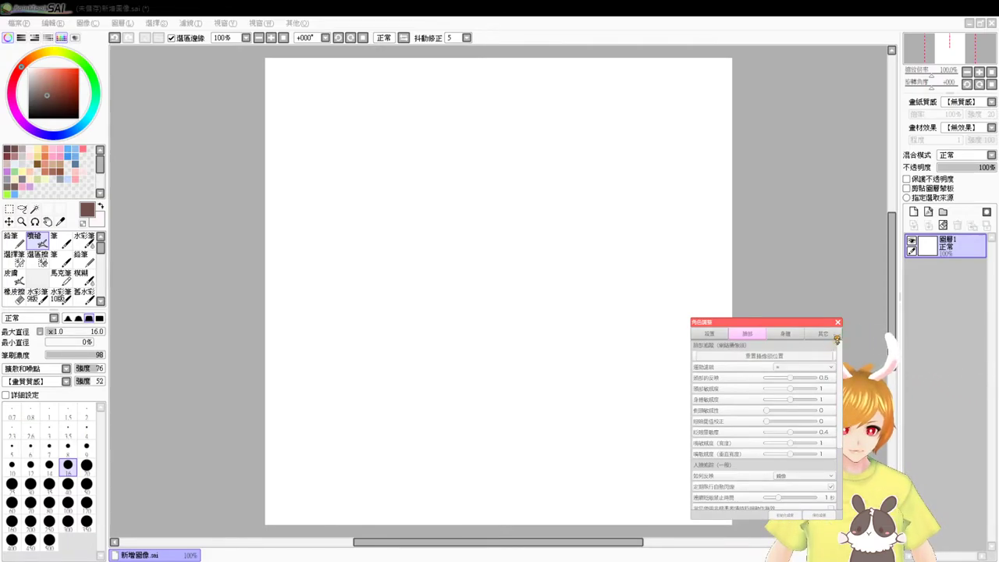
left_click(840, 324)
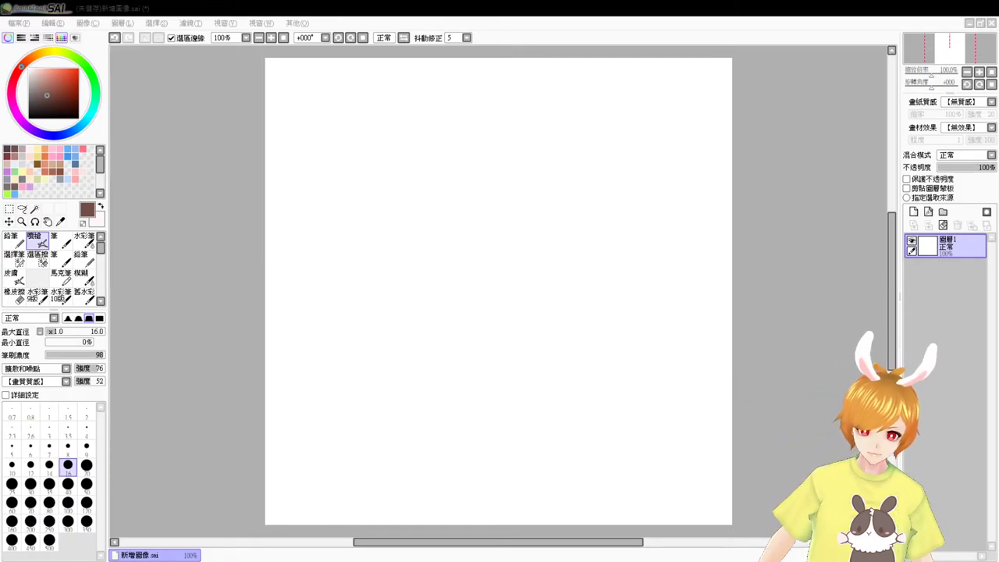
Return to PaintTool SAI and sketch the head's left side, bulging cheek and chin line with the airbrush at size 19
left_click(918, 314)
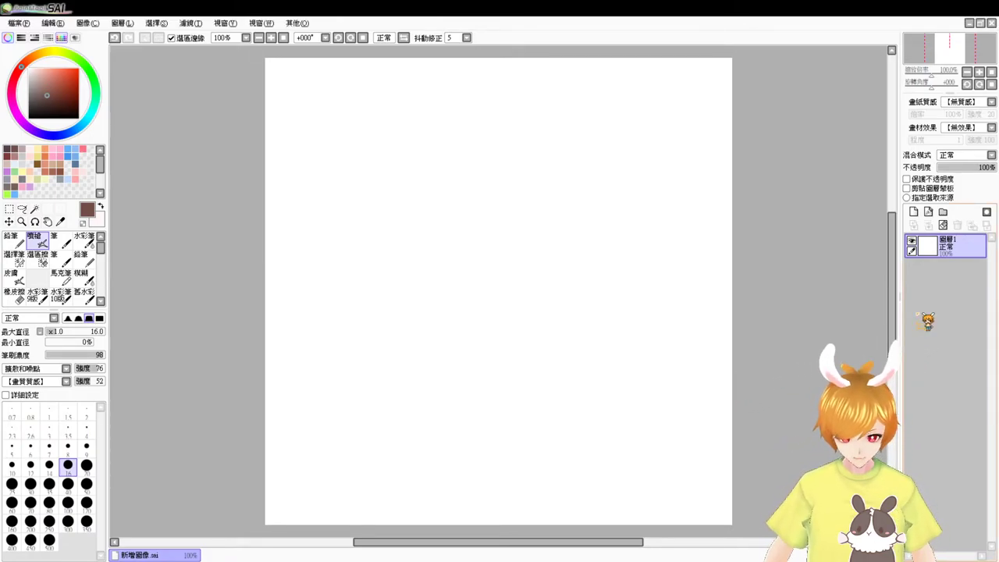
left_click_drag(562, 248, 558, 287)
left_click_drag(438, 228, 427, 303)
key("ctrl+z")
left_click_drag(426, 239, 416, 308)
key("ctrl+z")
mouse_move(424, 243)
left_mouse_down()
mouse_move(415, 309)
mouse_move(439, 350)
mouse_move(424, 340)
mouse_move(532, 353)
left_mouse_up()
key("ctrl+z")
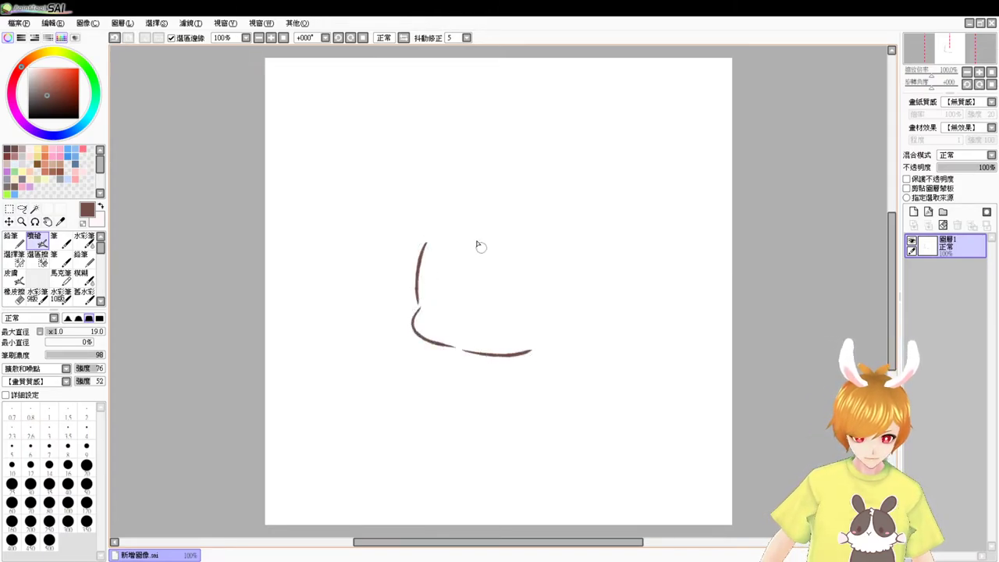
Draw the curved top of the head and its right side, redoing the top stroke until it fits
left_click_drag(450, 222, 528, 214)
key("ctrl+z")
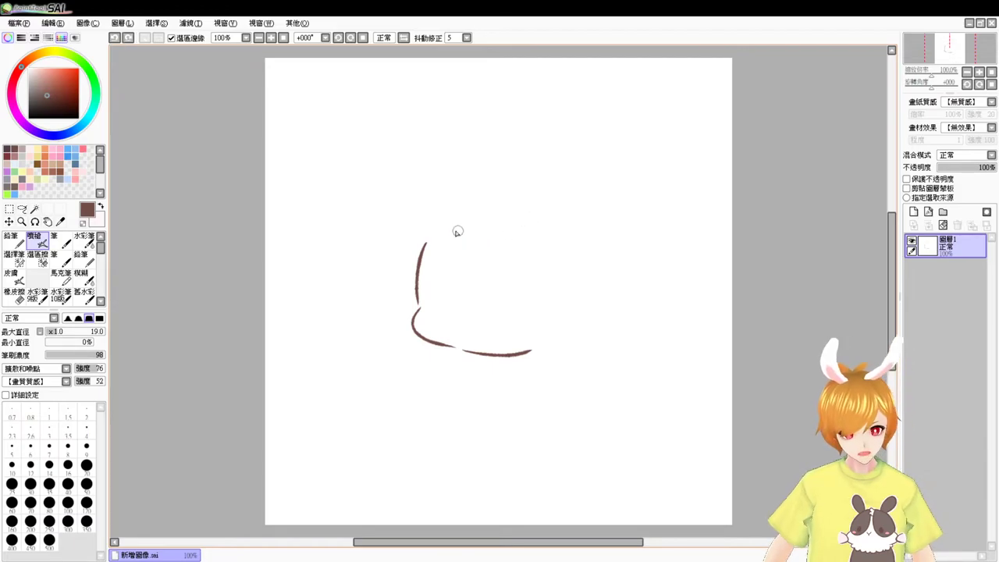
mouse_move(444, 230)
left_mouse_down()
mouse_move(467, 220)
mouse_move(555, 239)
left_mouse_up()
key("ctrl+z")
mouse_move(442, 231)
left_mouse_down()
mouse_move(451, 220)
mouse_move(548, 219)
mouse_move(563, 264)
mouse_move(556, 335)
left_mouse_up()
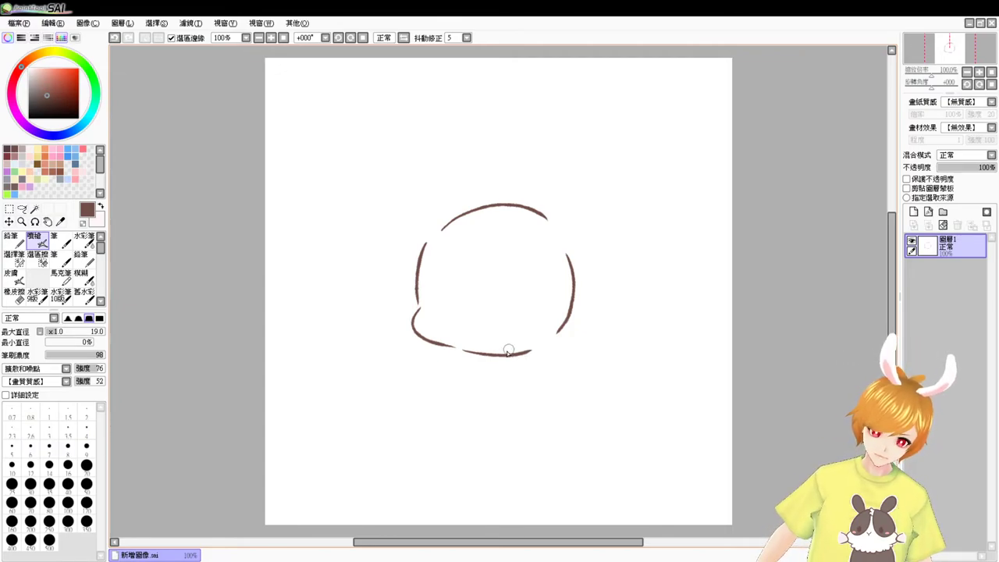
Erase the chin line and redraw it slightly higher, extending it up toward the right side of the jaw
key("e")
left_click_drag(466, 346, 536, 350)
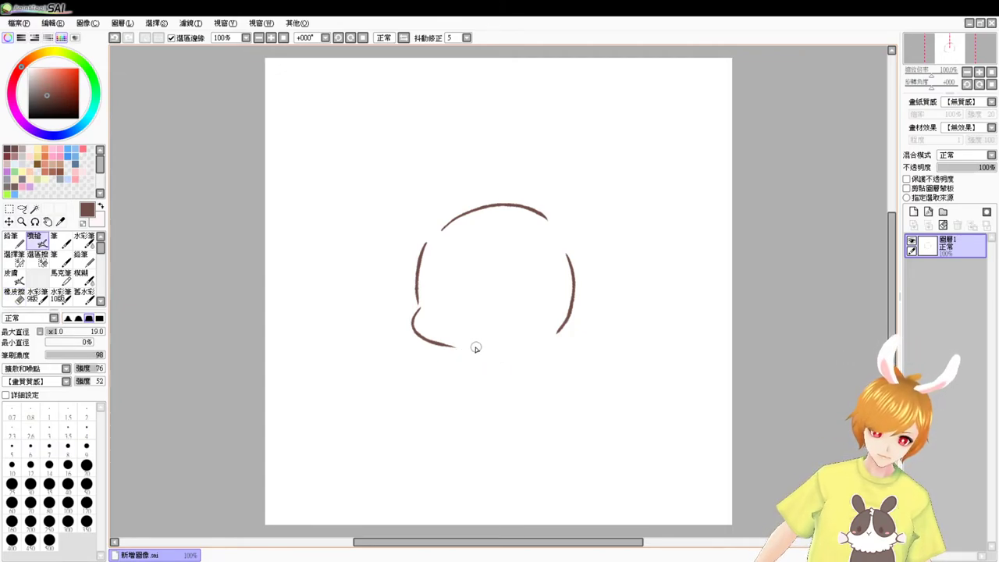
left_click_drag(474, 349, 528, 346)
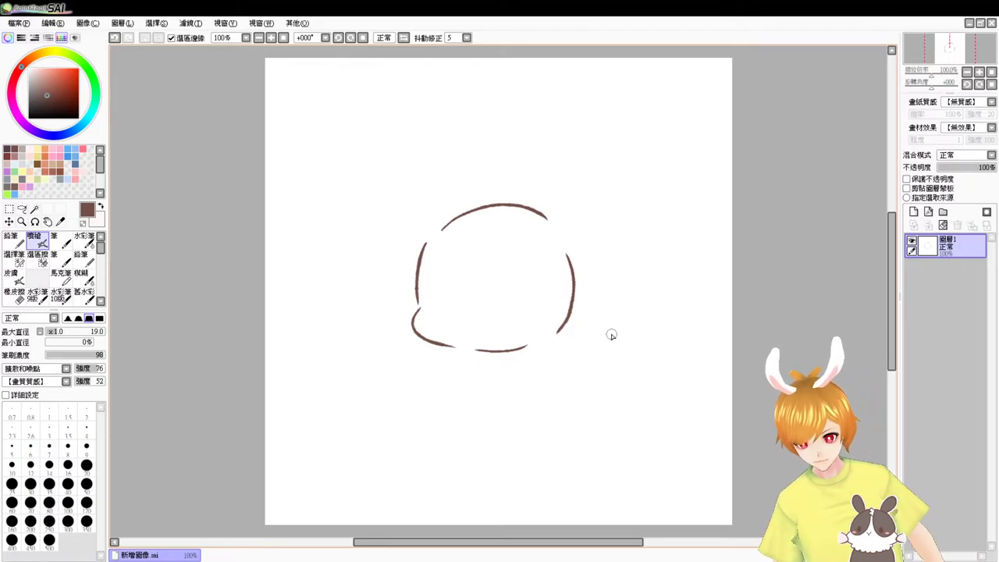
left_click_drag(541, 341, 525, 351)
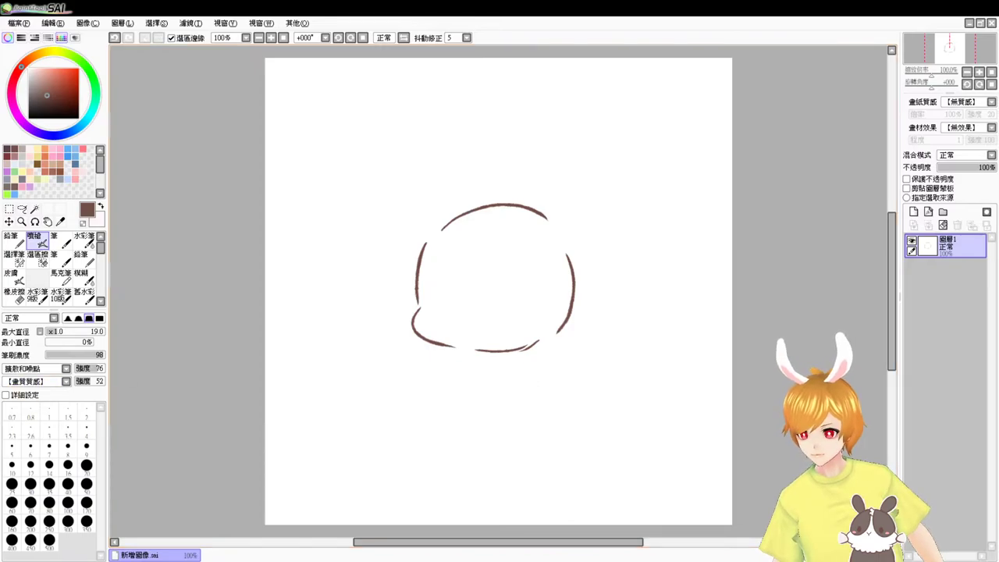
key("alt+Tab")
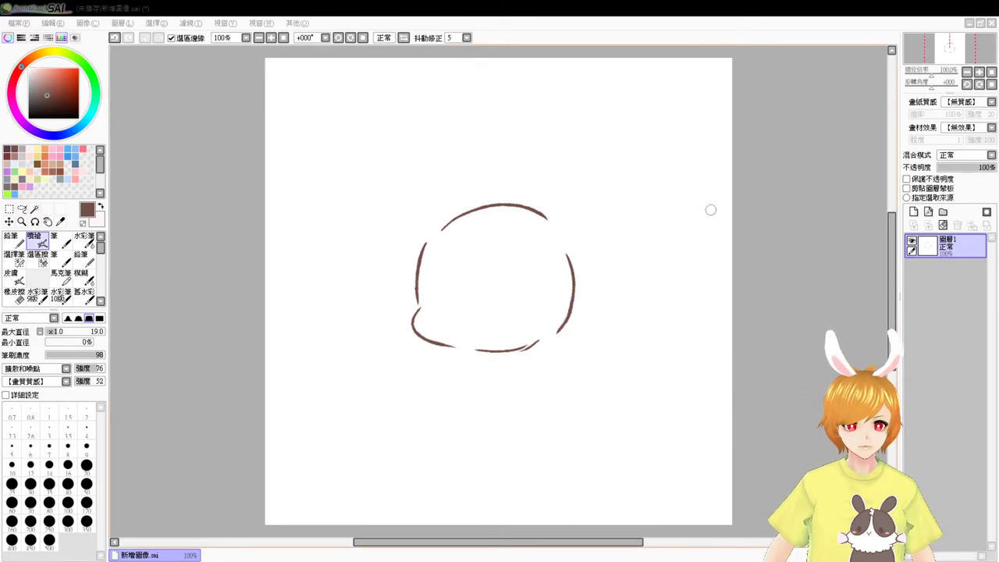
left_click(762, 231)
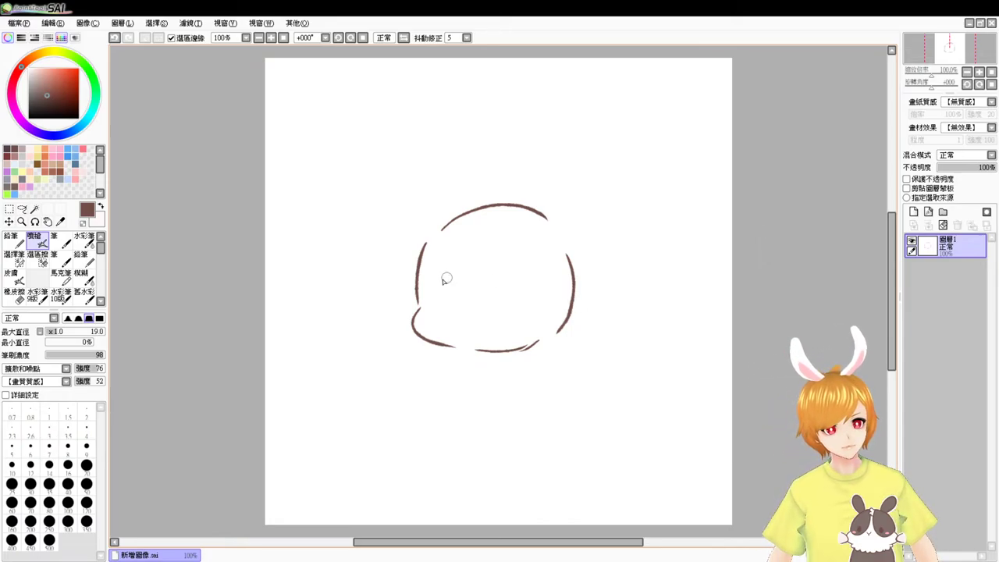
Draw a zigzag fringe across the forehead and a pointed side lock of hair beside the right jaw
mouse_move(426, 287)
left_mouse_down()
mouse_move(460, 271)
mouse_move(446, 282)
mouse_move(470, 270)
mouse_move(468, 288)
mouse_move(514, 267)
mouse_move(513, 283)
mouse_move(529, 271)
mouse_move(531, 286)
mouse_move(551, 266)
mouse_move(534, 285)
mouse_move(550, 274)
mouse_move(565, 308)
mouse_move(553, 355)
left_mouse_up()
key("ctrl+z")
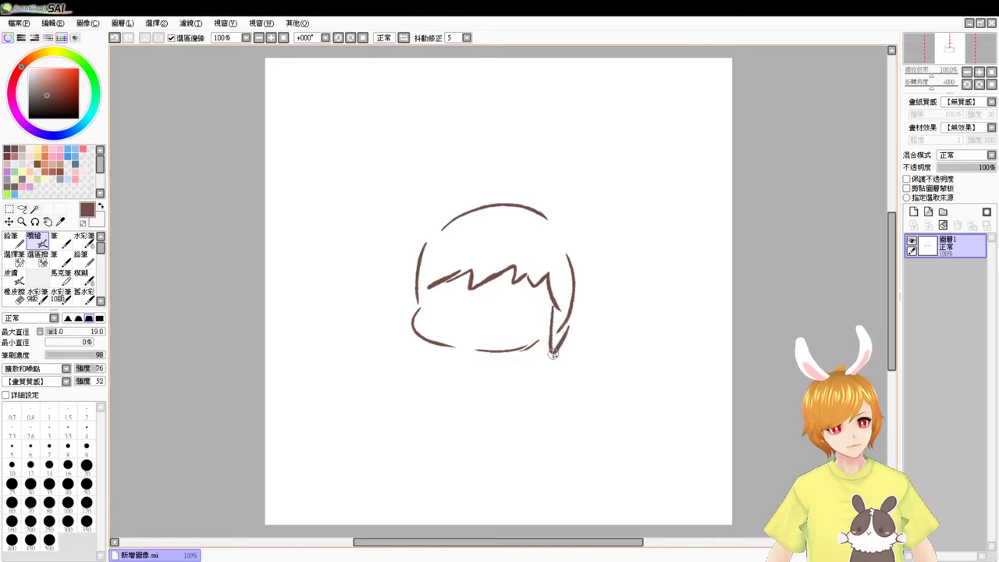
key("ctrl+z")
key("ctrl+z")
left_click_drag(545, 311, 541, 358)
left_click_drag(560, 327, 546, 353)
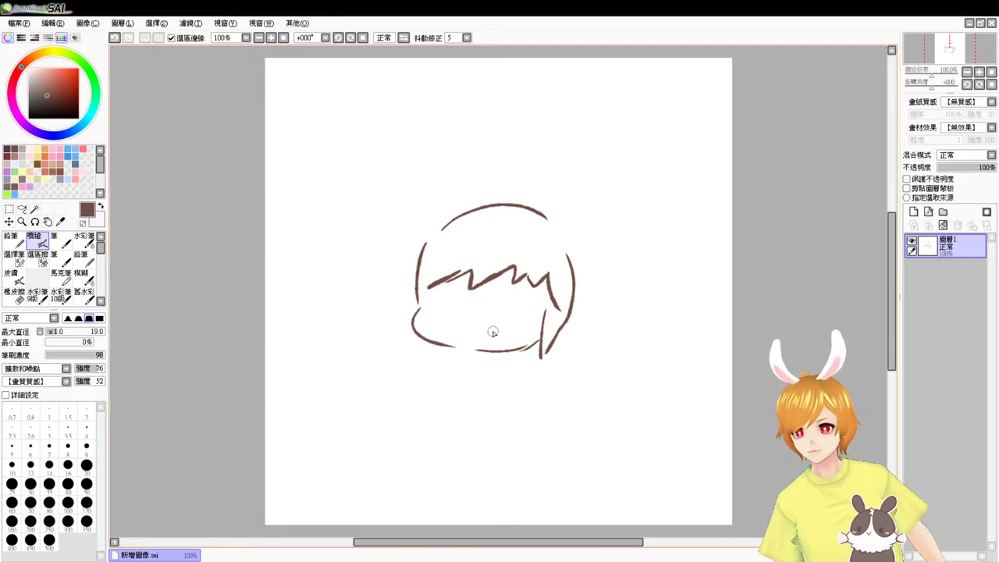
Draw the outer hair outline on the head's left side and two small loops at its upper right
mouse_move(441, 229)
left_mouse_down()
mouse_move(413, 259)
mouse_move(410, 295)
mouse_move(397, 290)
mouse_move(427, 342)
left_mouse_up()
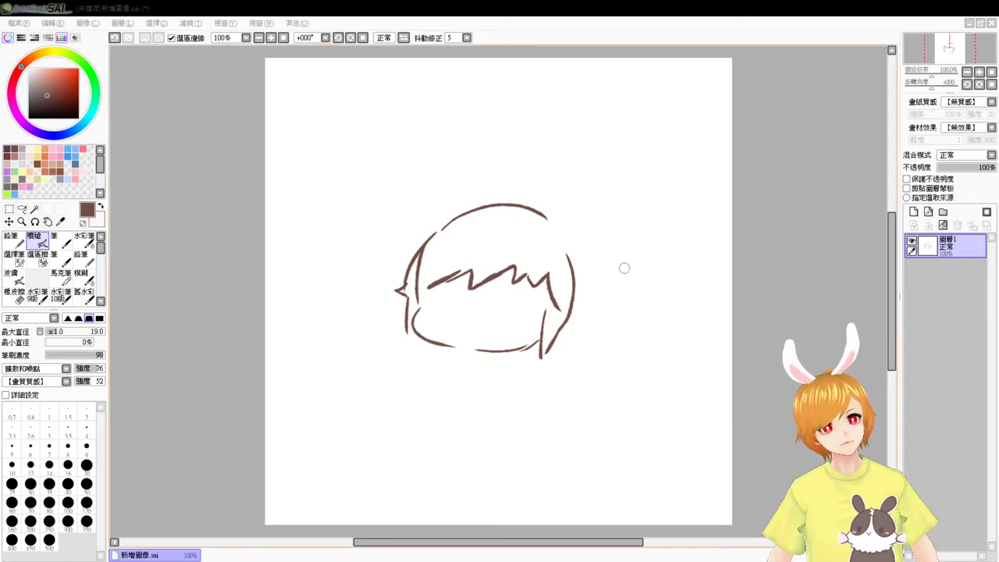
left_click(568, 219)
key("ctrl+z")
left_click_drag(559, 220, 560, 243)
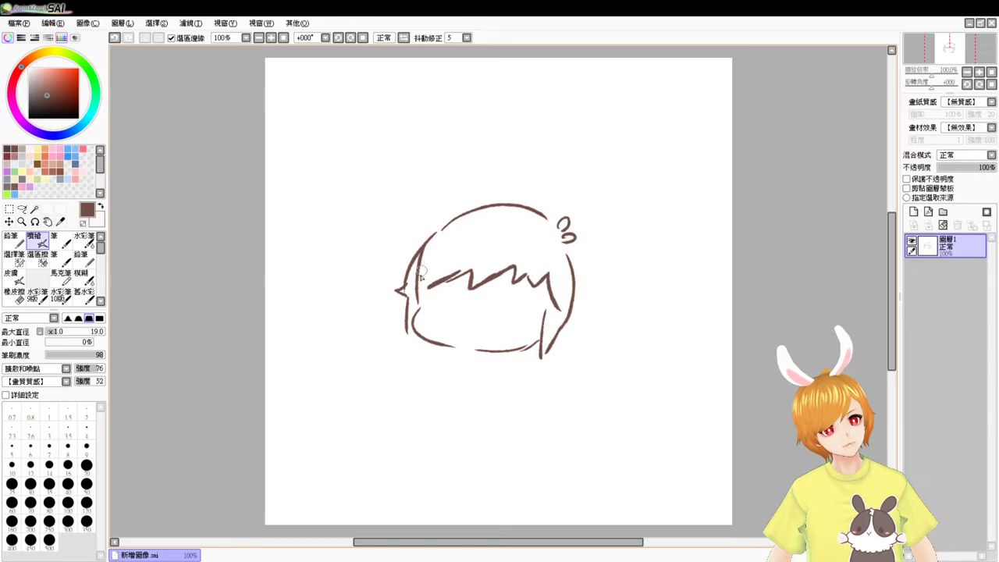
Erase the old head line inside the left hair outline and switch back to the airbrush
key("e")
left_click_drag(421, 257, 418, 286)
key("b")
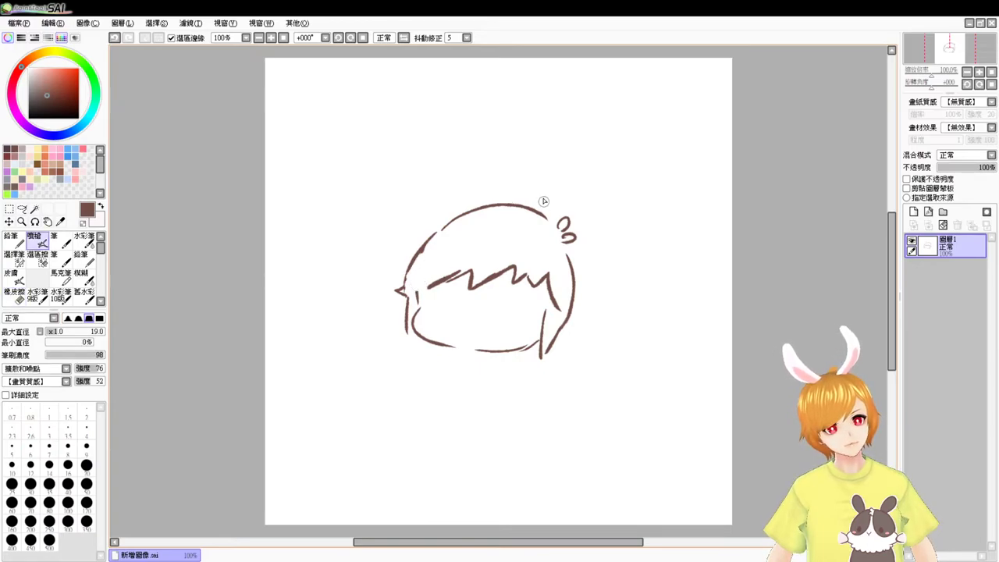
Draw a tall upright rabbit ear on the upper right of the head
left_click_drag(543, 167, 546, 252)
left_click_drag(549, 169, 556, 250)
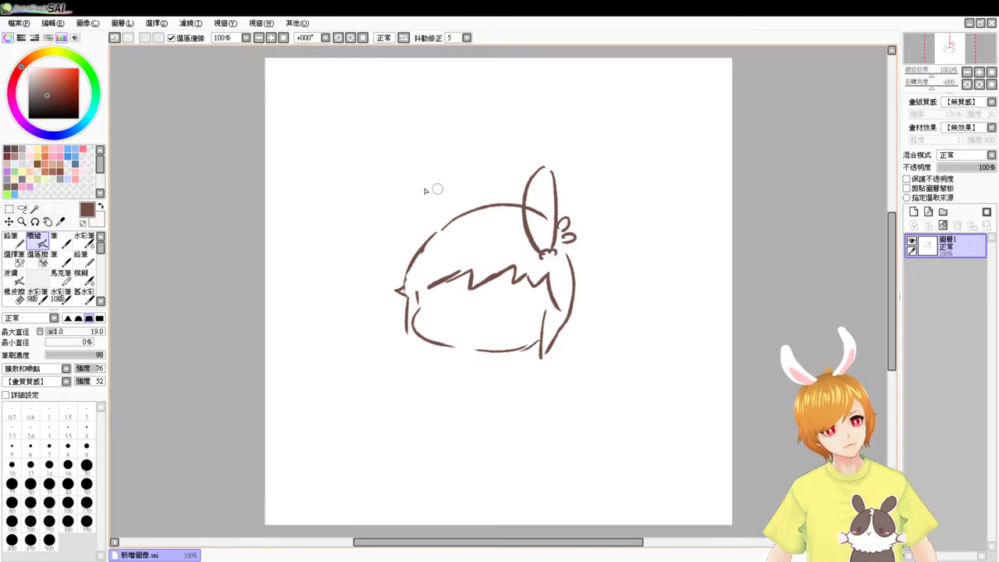
Draw the second rabbit ear on the head's upper left, plus two oval eyes and an open smiling mouth
left_click_drag(418, 178, 426, 237)
left_click_drag(423, 175, 446, 225)
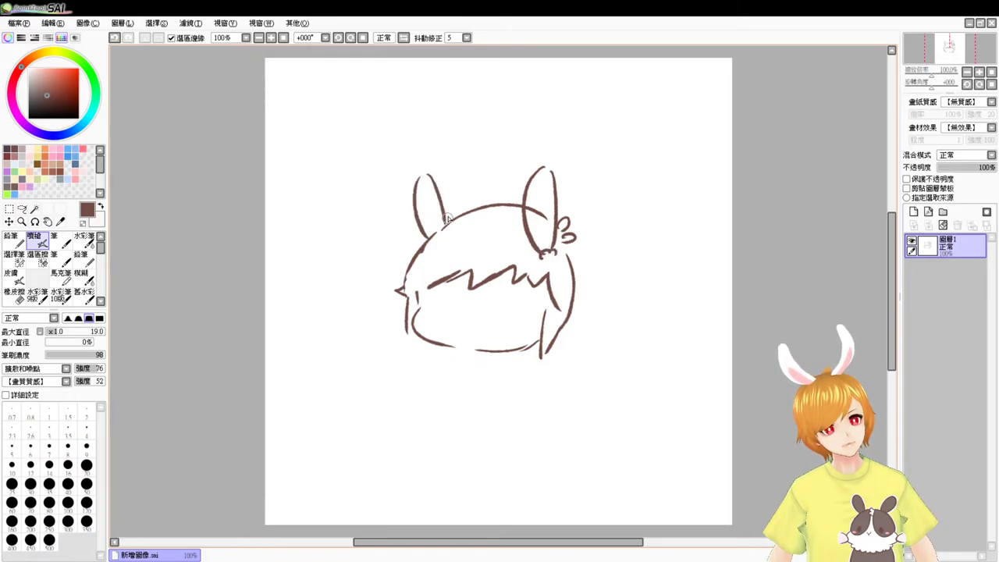
mouse_move(445, 298)
left_mouse_down()
mouse_move(441, 310)
mouse_move(501, 316)
mouse_move(479, 313)
left_mouse_up()
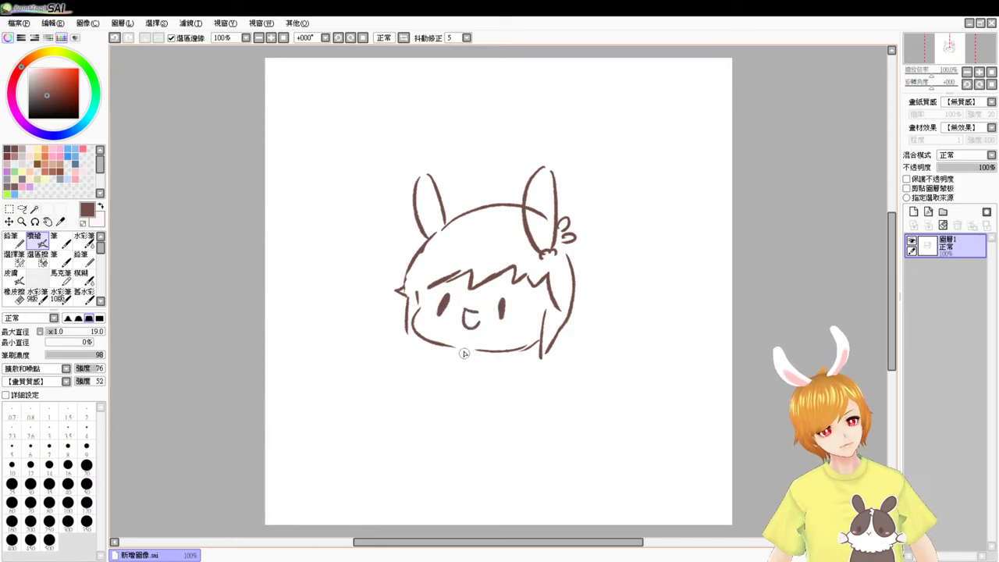
Draw both sides of a small torso below the chin with a tiny curved collar mark at the neck
left_click_drag(502, 356, 507, 396)
left_click_drag(447, 349, 441, 399)
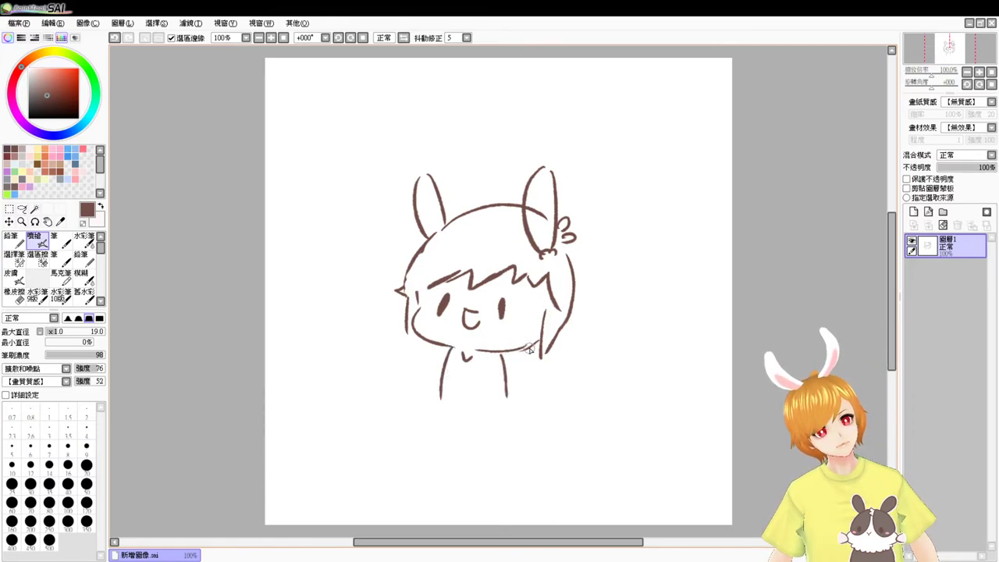
Erase and redraw the side lock beside the right jaw so it meets the outer hair in one clean point
key("e")
mouse_move(549, 312)
left_mouse_down()
mouse_move(540, 351)
mouse_move(549, 357)
left_mouse_up()
key("b")
mouse_move(546, 310)
left_mouse_down()
mouse_move(534, 365)
mouse_move(562, 326)
left_mouse_up()
key("e")
mouse_move(547, 274)
left_mouse_down()
mouse_move(559, 322)
mouse_move(546, 290)
mouse_move(546, 317)
left_mouse_up()
key("b")
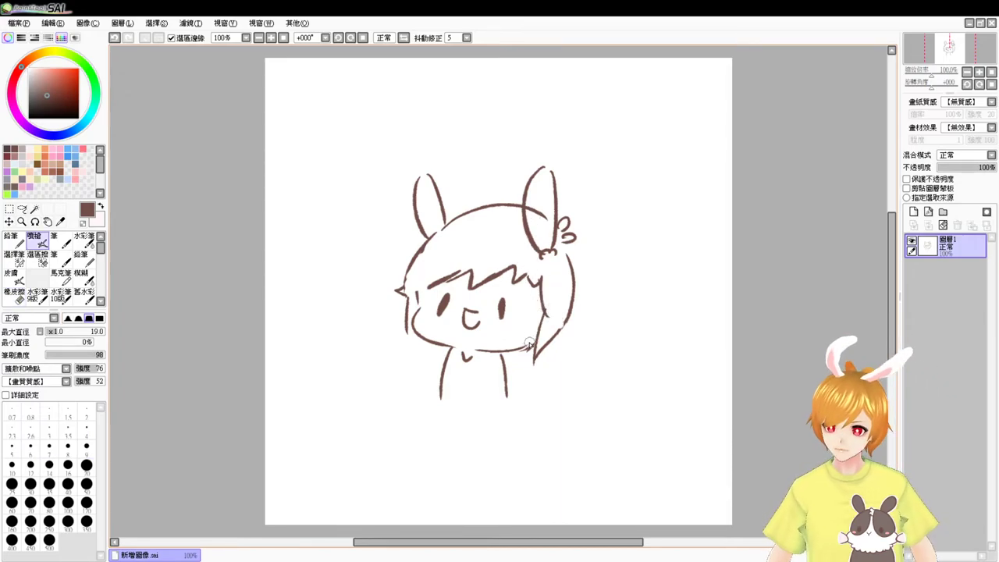
Draw a hand on the belly, a rounded lower edge for the torso, and short sleeved arms on both sides
mouse_move(444, 373)
left_mouse_down()
mouse_move(445, 386)
mouse_move(456, 379)
mouse_move(467, 391)
mouse_move(446, 406)
mouse_move(484, 404)
mouse_move(455, 413)
mouse_move(505, 396)
left_mouse_up()
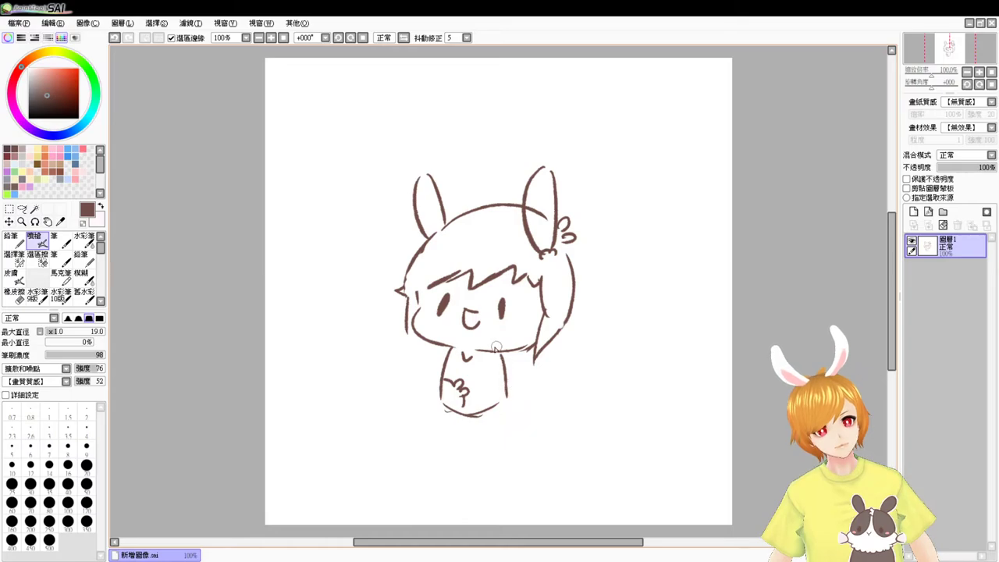
mouse_move(495, 351)
left_mouse_down()
mouse_move(499, 377)
mouse_move(514, 369)
mouse_move(500, 381)
left_mouse_up()
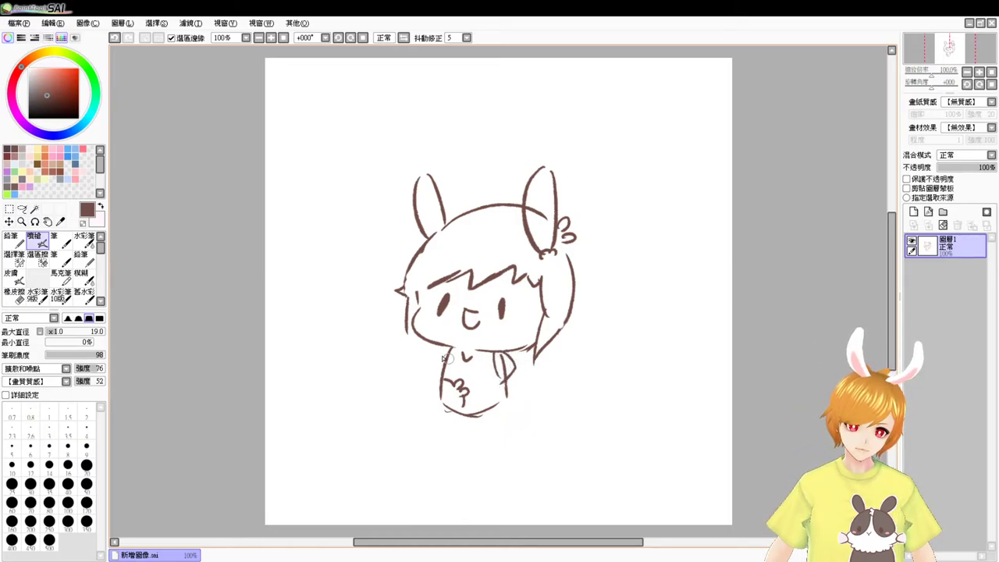
left_click_drag(445, 346, 440, 366)
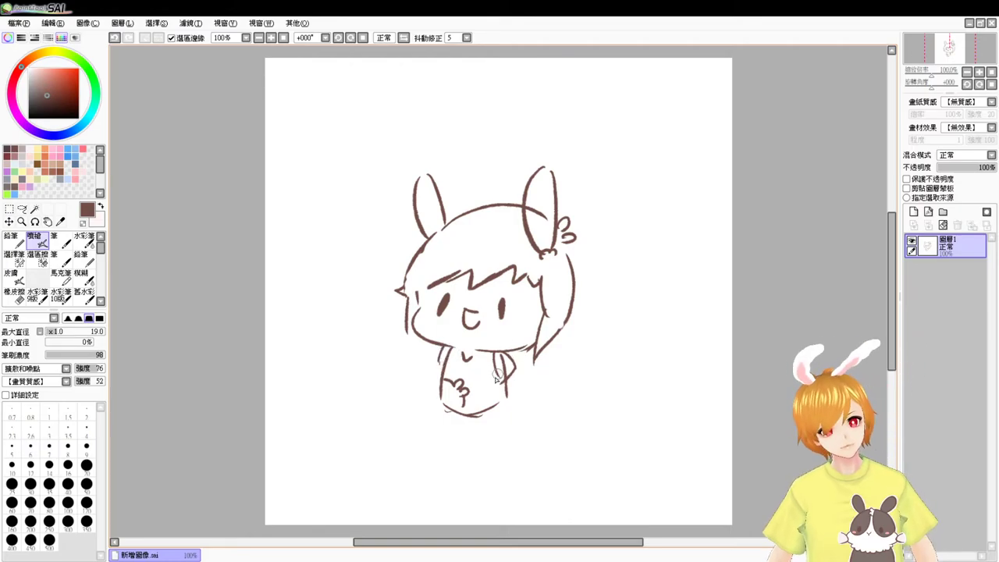
mouse_move(504, 380)
left_mouse_down()
mouse_move(514, 398)
mouse_move(524, 387)
mouse_move(529, 395)
left_mouse_up()
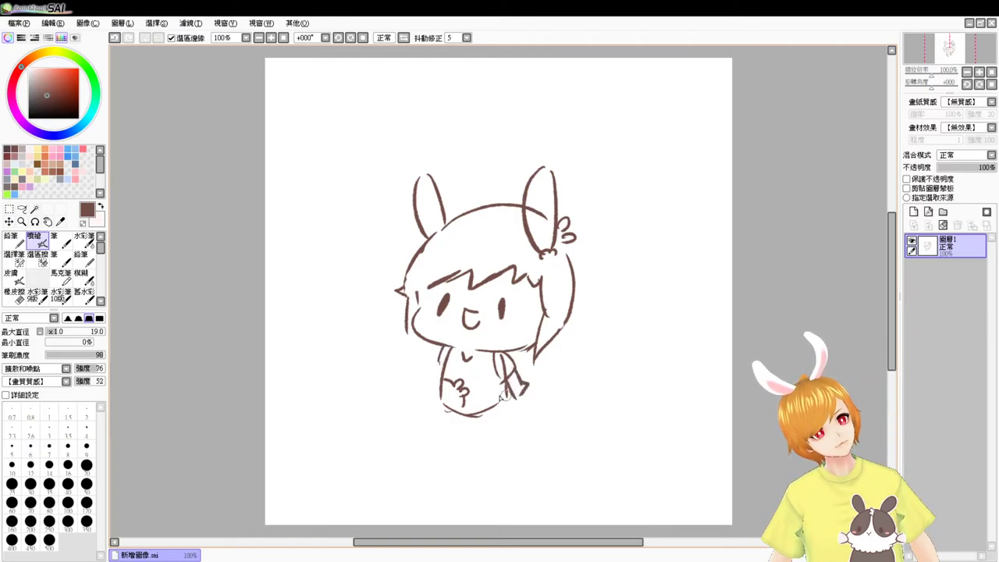
mouse_move(442, 366)
left_mouse_down()
mouse_move(431, 392)
mouse_move(450, 403)
left_mouse_up()
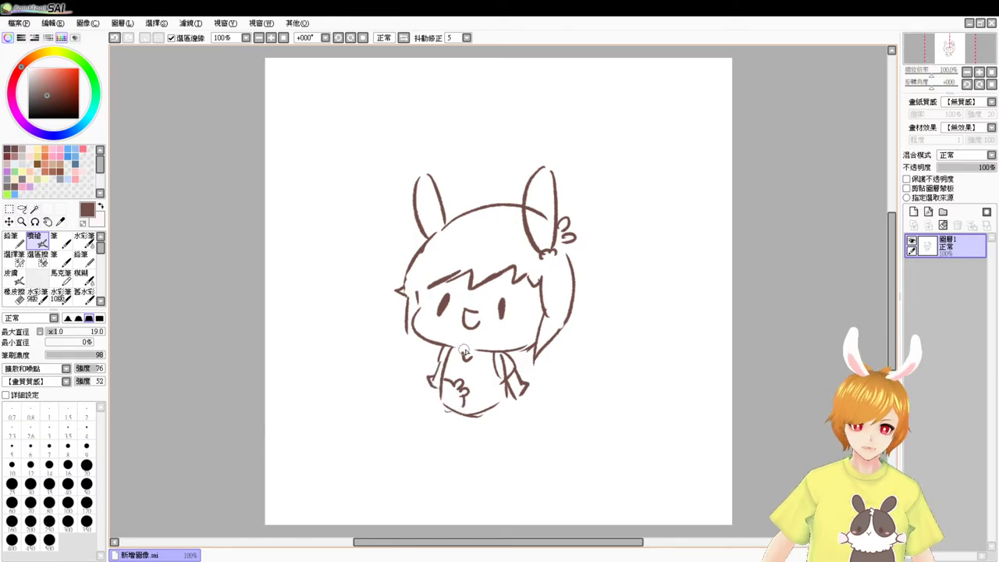
Extend the fringe line to the left edge of the face and strengthen the hair strand on its right side
left_click_drag(465, 351, 470, 358)
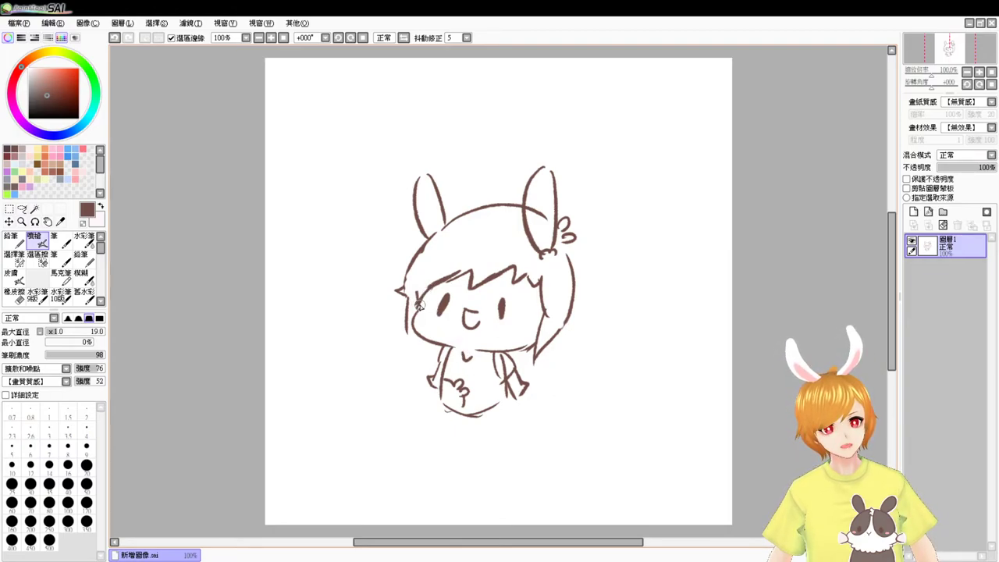
left_click_drag(538, 281, 547, 315)
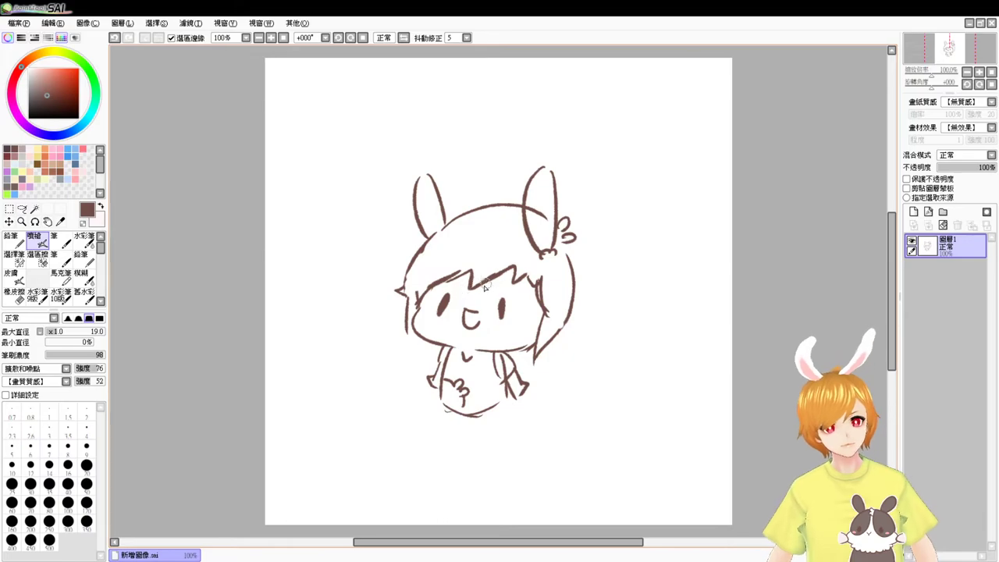
Erase the torso's rounded lower edge and redraw it higher as a curved shirt hem
key("e")
mouse_move(469, 410)
left_mouse_down()
mouse_move(440, 408)
mouse_move(498, 410)
left_mouse_up()
key("b")
left_click_drag(440, 393, 501, 399)
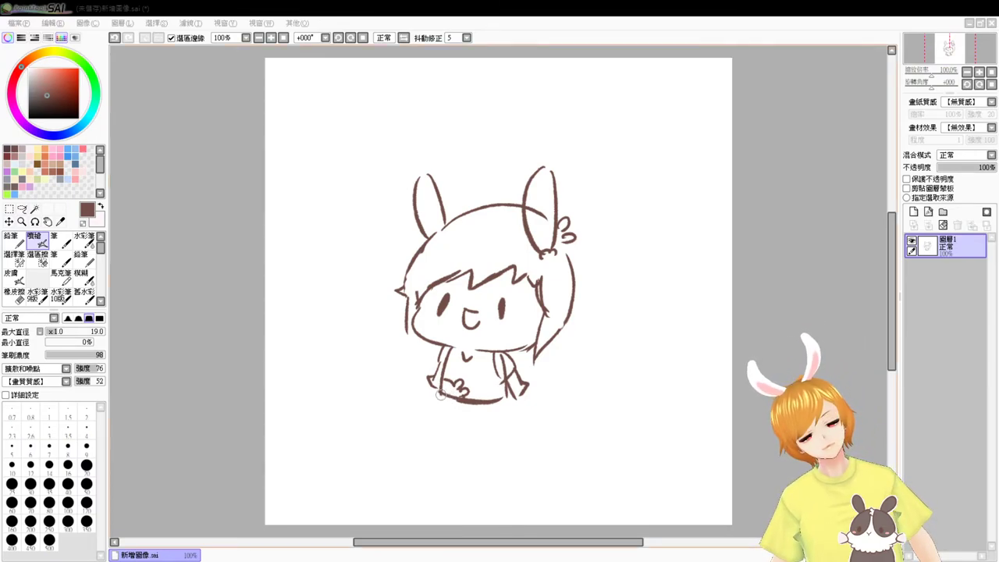
Draw a pair of shorts below the shirt hem and two short legs with feet
left_click_drag(439, 398, 441, 425)
left_click_drag(508, 395, 515, 428)
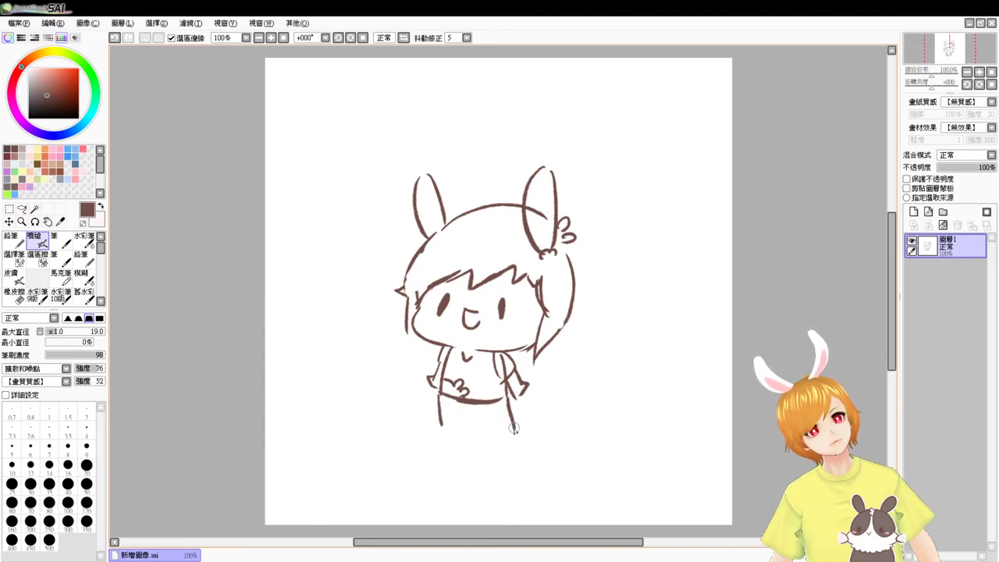
mouse_move(454, 404)
left_mouse_down()
mouse_move(478, 430)
mouse_move(509, 435)
mouse_move(466, 423)
mouse_move(449, 460)
mouse_move(465, 465)
left_mouse_up()
mouse_move(466, 429)
left_mouse_down()
mouse_move(467, 460)
mouse_move(509, 472)
left_mouse_up()
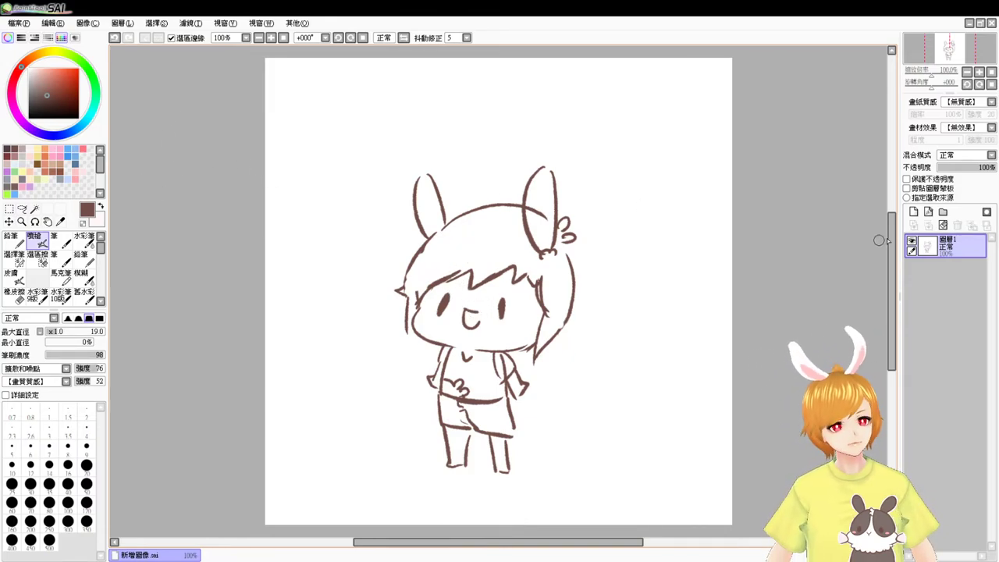
Add a new layer beneath the line art and paint the hair orange on it with a size 28 airbrush
left_click(913, 211)
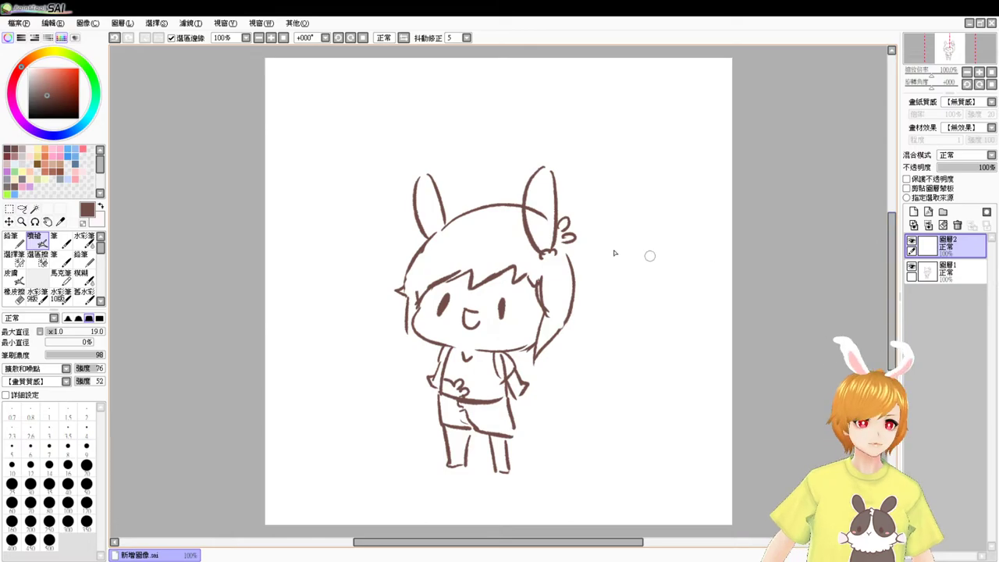
left_click(46, 147)
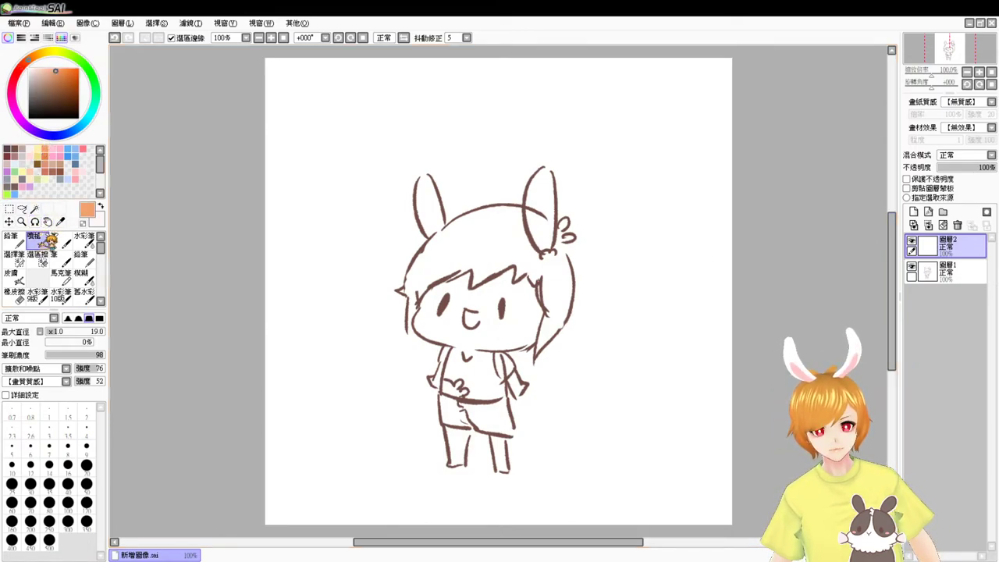
left_click_drag(379, 311, 422, 278)
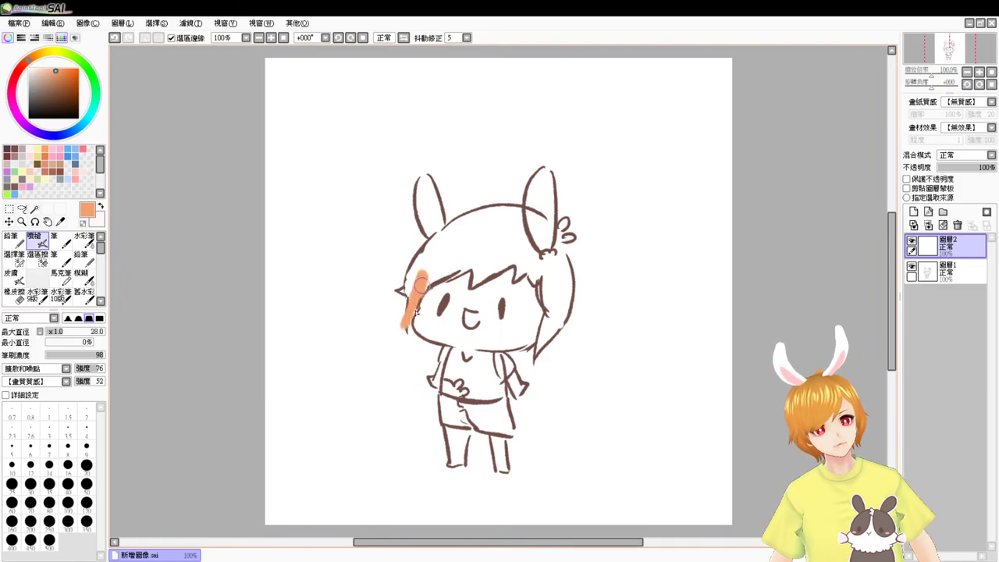
key("ctrl+z")
left_click_drag(947, 246, 947, 283)
mouse_move(418, 283)
left_mouse_down()
mouse_move(445, 258)
mouse_move(429, 266)
mouse_move(499, 242)
mouse_move(547, 262)
mouse_move(562, 280)
mouse_move(543, 348)
left_mouse_up()
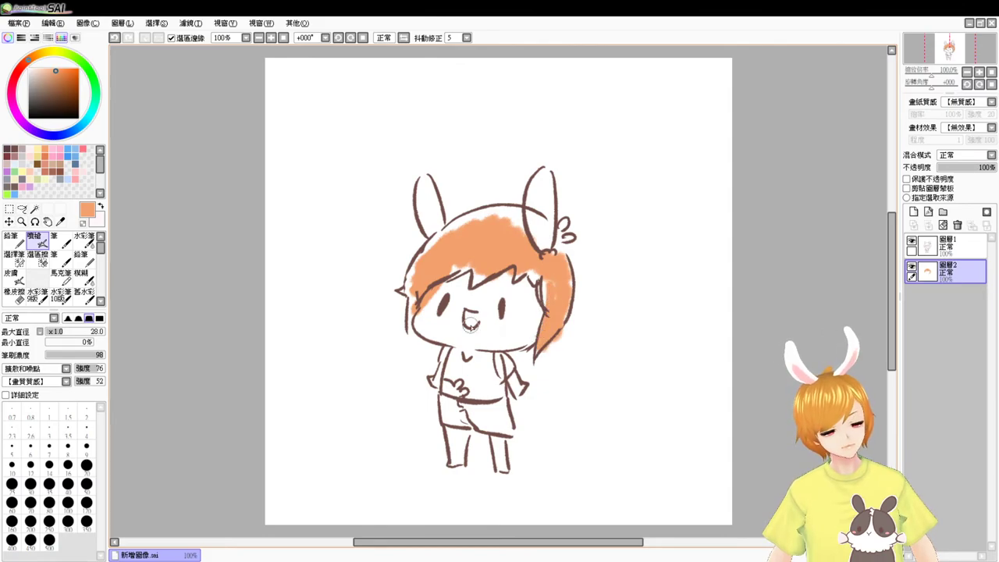
Paint the face and legs pale pink and the shirt pale yellow
left_click(31, 149)
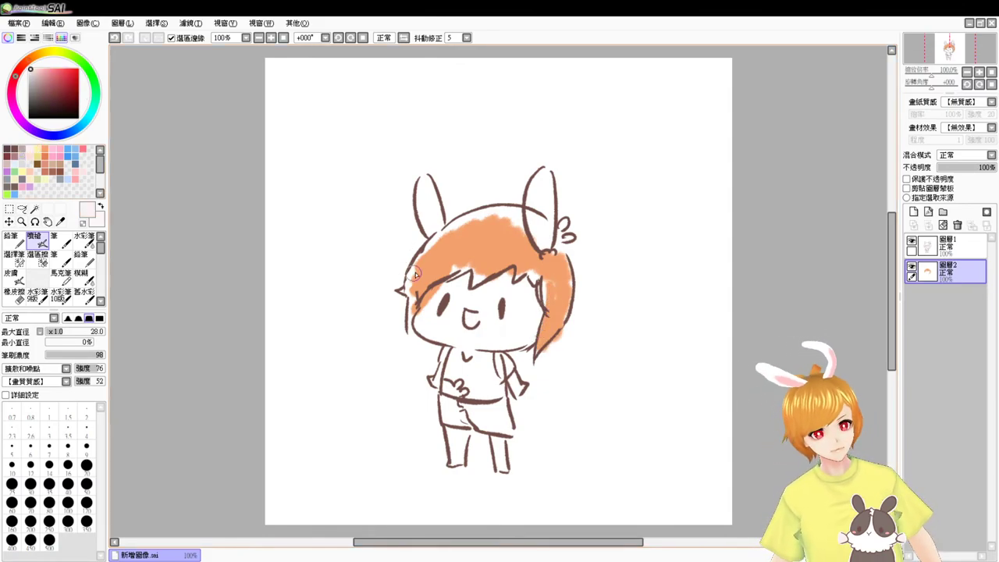
mouse_move(435, 293)
left_mouse_down()
mouse_move(430, 332)
mouse_move(442, 308)
mouse_move(483, 298)
mouse_move(492, 344)
mouse_move(525, 306)
mouse_move(530, 334)
mouse_move(513, 323)
mouse_move(469, 356)
left_mouse_up()
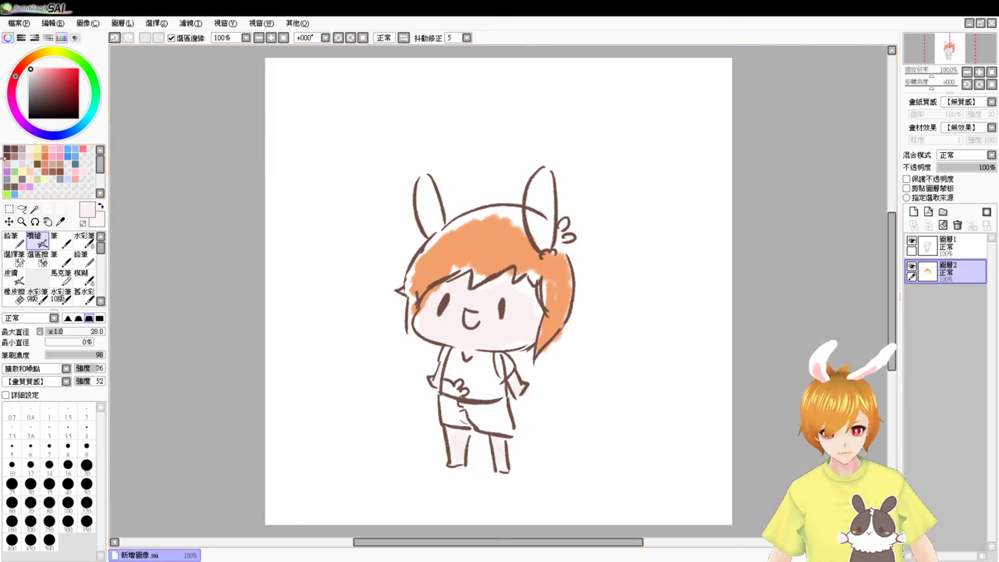
left_click(36, 152)
mouse_move(459, 359)
left_mouse_down()
mouse_move(465, 390)
mouse_move(487, 368)
mouse_move(500, 388)
mouse_move(496, 363)
mouse_move(467, 372)
left_mouse_up()
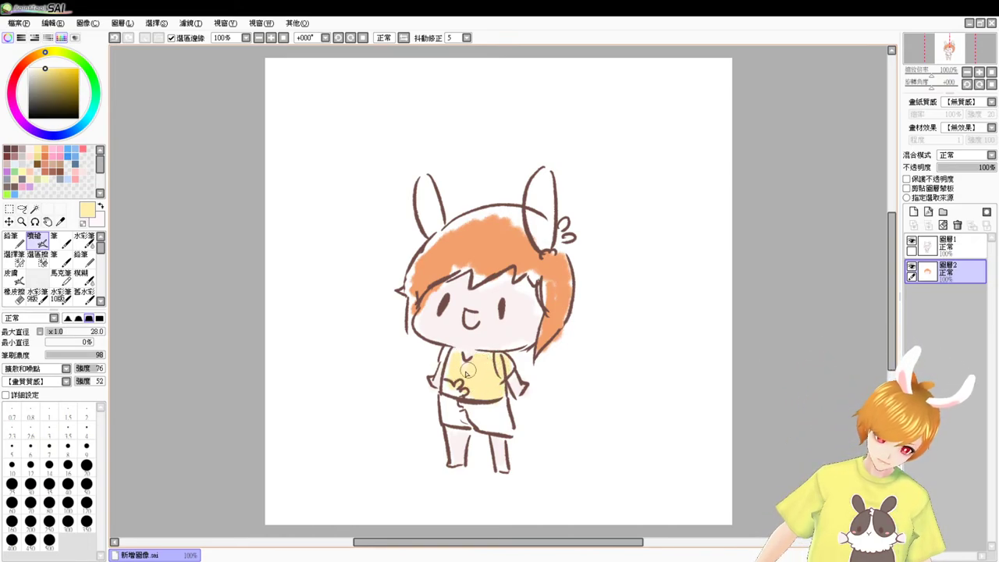
Paint the shorts blue, filling both legs up to the outlines
left_click(74, 148)
mouse_move(449, 405)
left_mouse_down()
mouse_move(465, 419)
mouse_move(473, 410)
mouse_move(492, 419)
mouse_move(492, 428)
left_mouse_up()
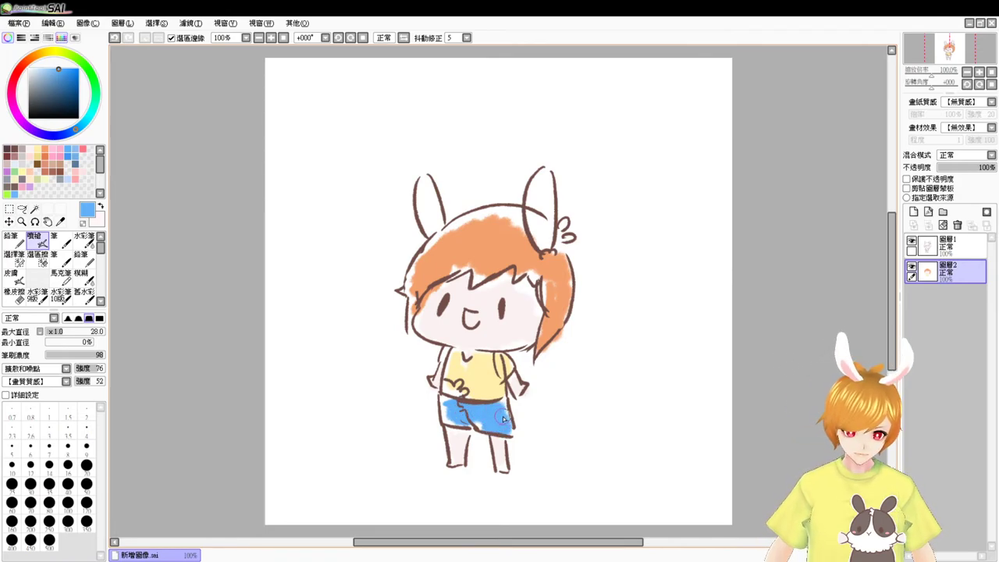
left_click_drag(452, 411, 450, 416)
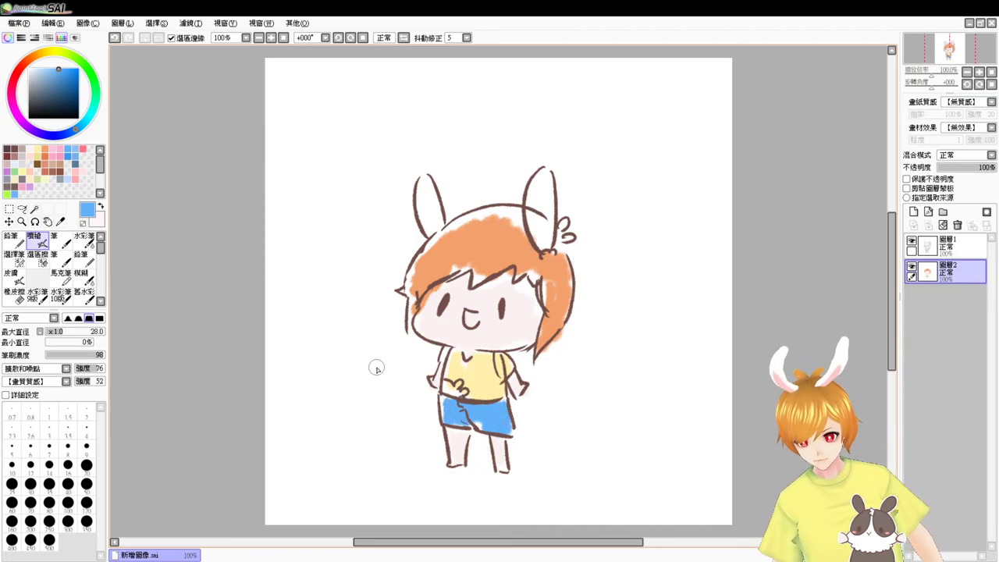
key("alt+Tab")
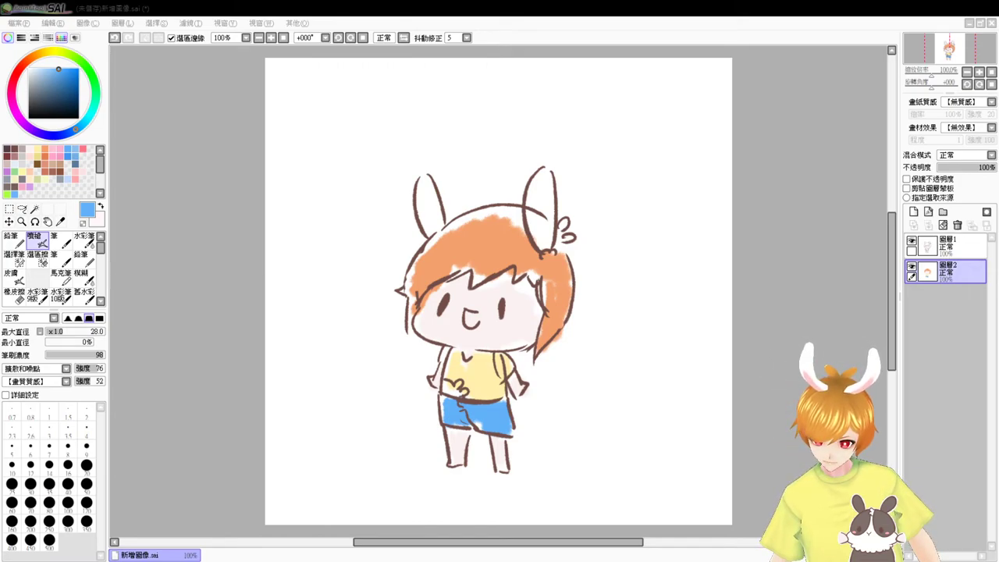
left_click(771, 211)
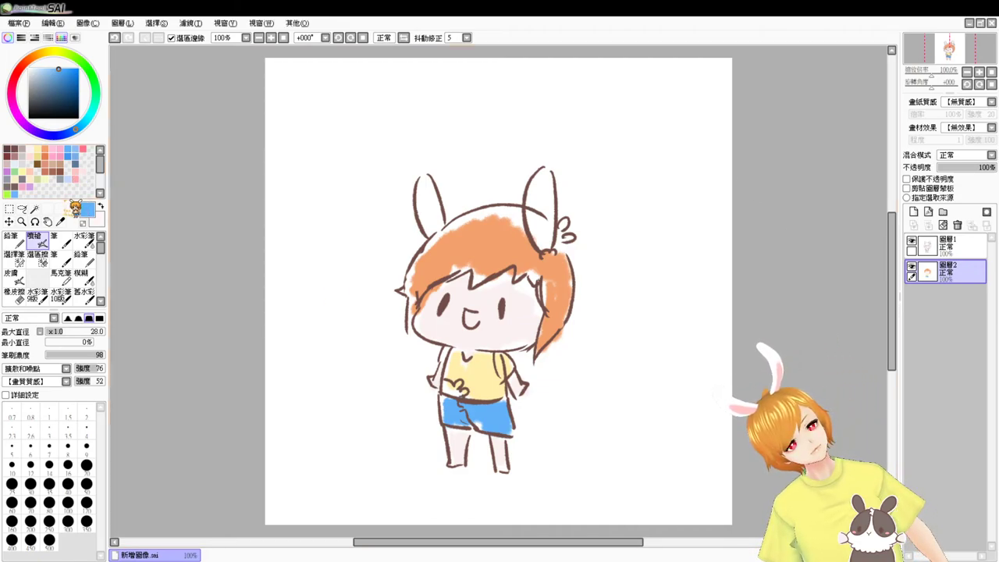
Paint round light pink blush on both cheeks and add darker pink accents over it
left_click_drag(425, 328, 427, 331)
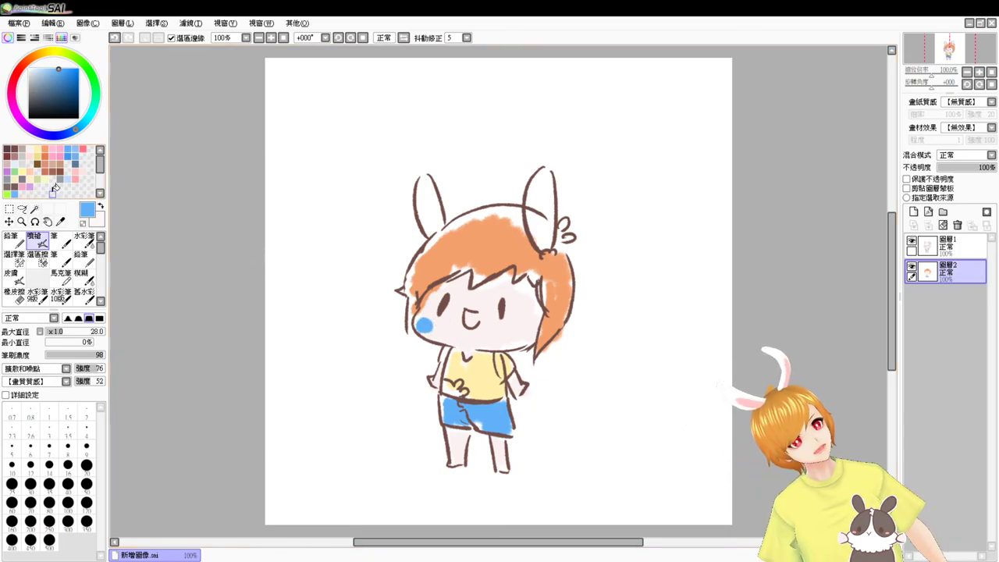
key("ctrl+z")
left_click(75, 176)
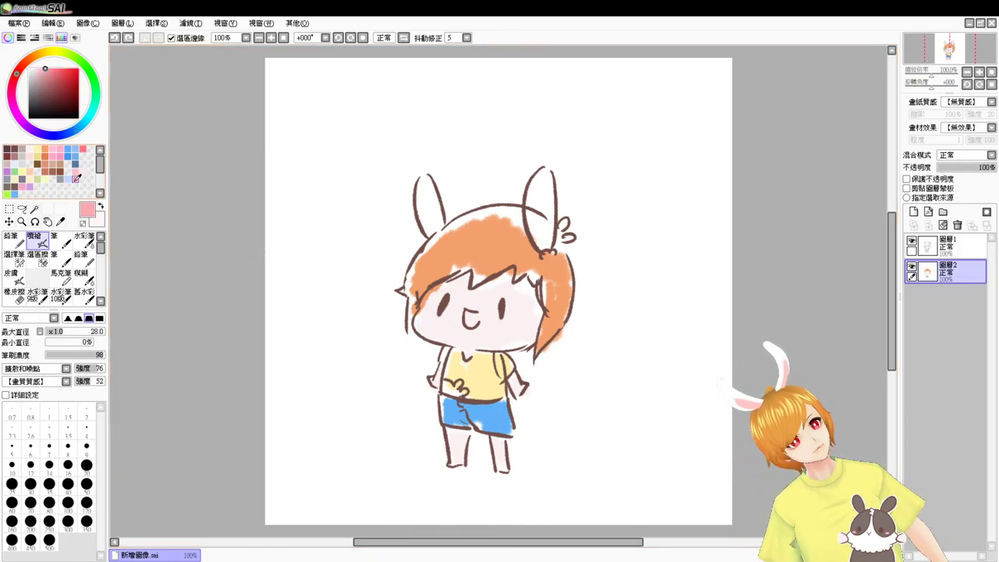
left_click_drag(422, 334, 424, 329)
left_click_drag(517, 343, 520, 346)
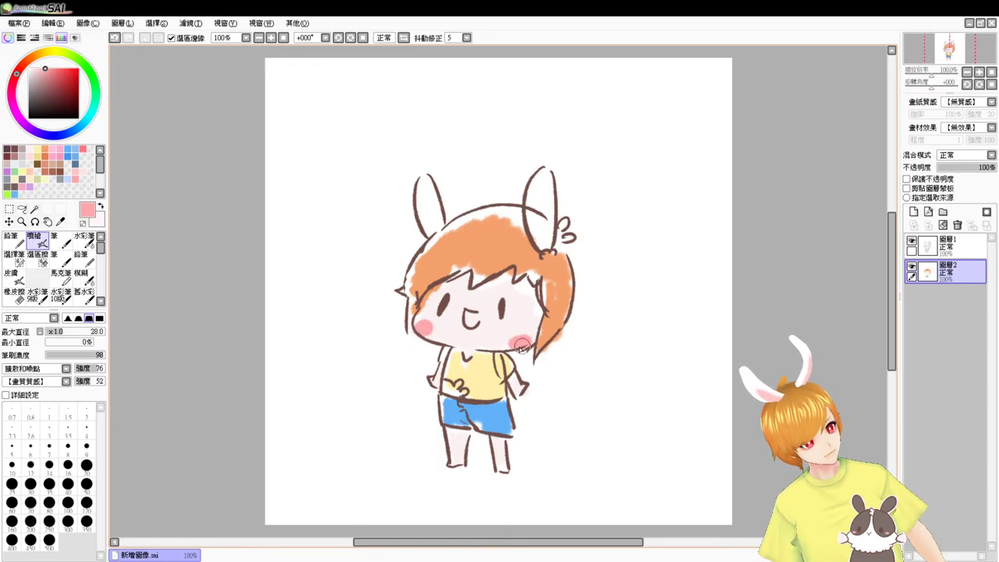
left_click(82, 150)
left_click_drag(424, 326, 428, 329)
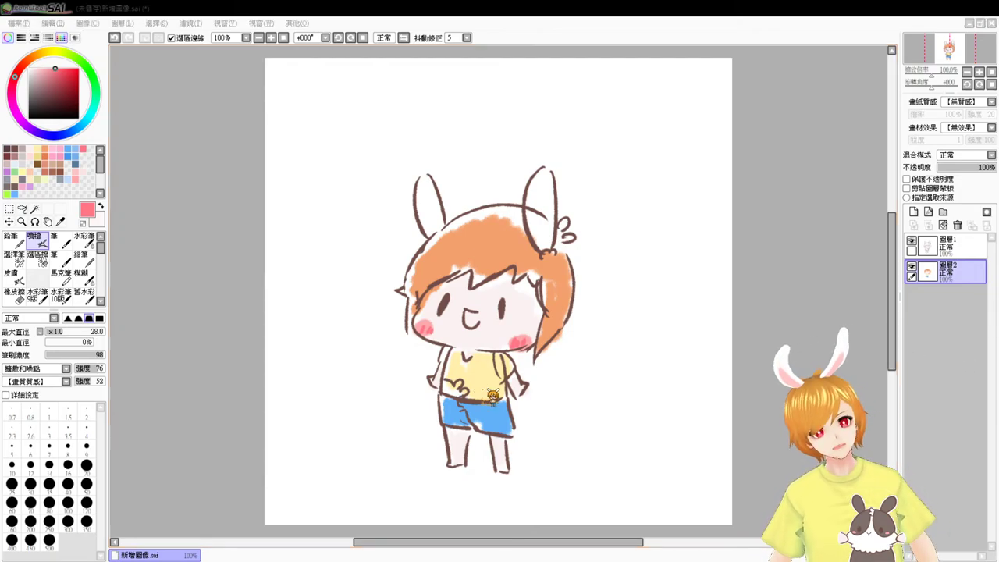
Shade the inside of both rabbit ears with a pale grey-blue
left_click(575, 341)
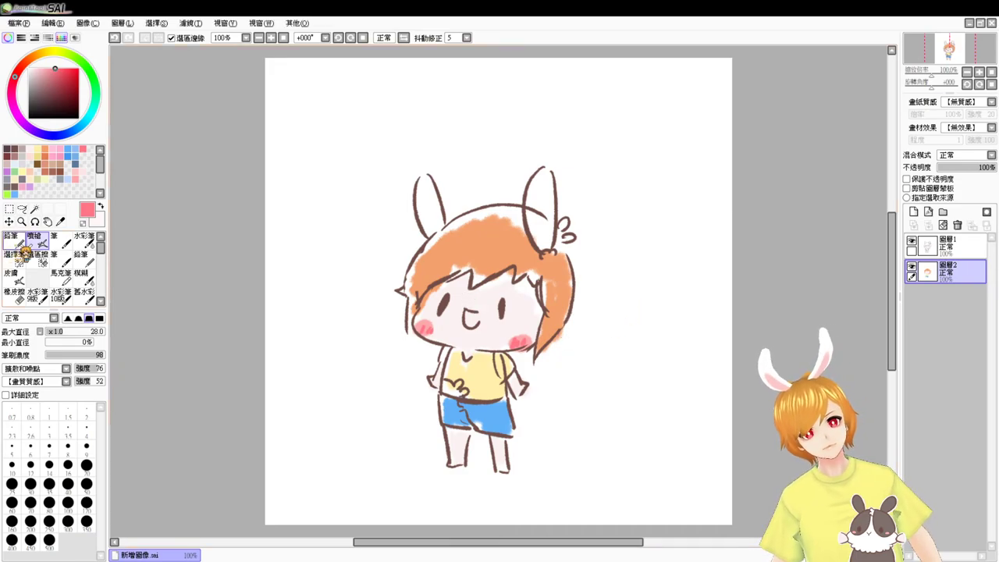
left_click(14, 167)
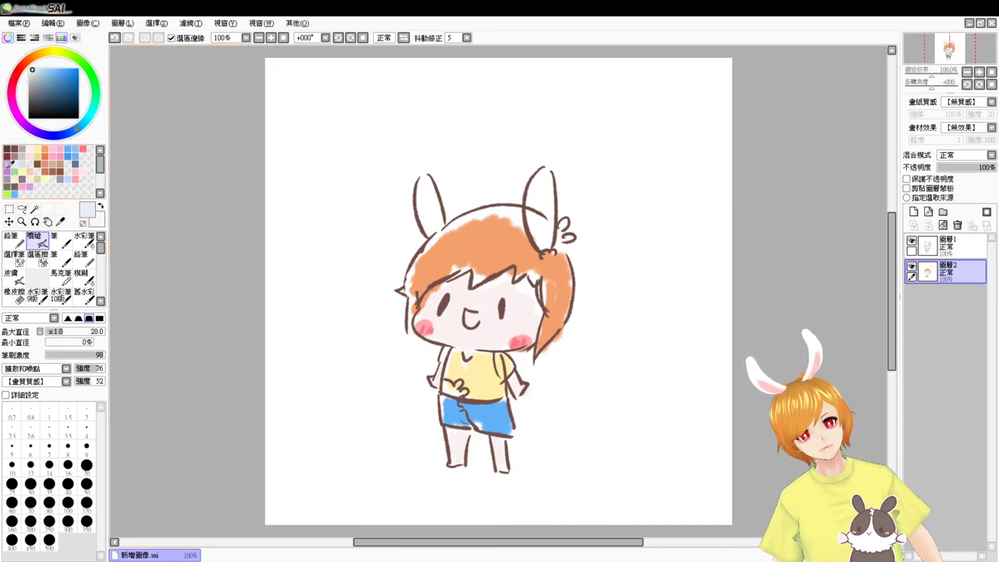
mouse_move(546, 184)
left_mouse_down()
mouse_move(549, 238)
mouse_move(552, 195)
left_mouse_up()
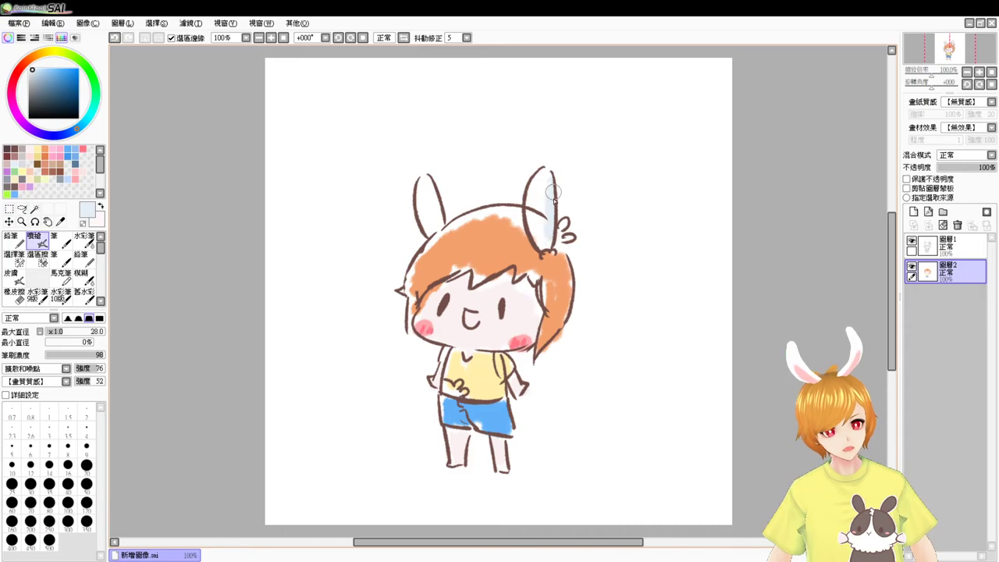
mouse_move(425, 186)
left_mouse_down()
mouse_move(429, 207)
mouse_move(434, 184)
mouse_move(437, 226)
left_mouse_up()
Erase the head line crossing the right ear on the line art layer and paint the hair tuft beside that ear orange
key("e")
left_click(948, 244)
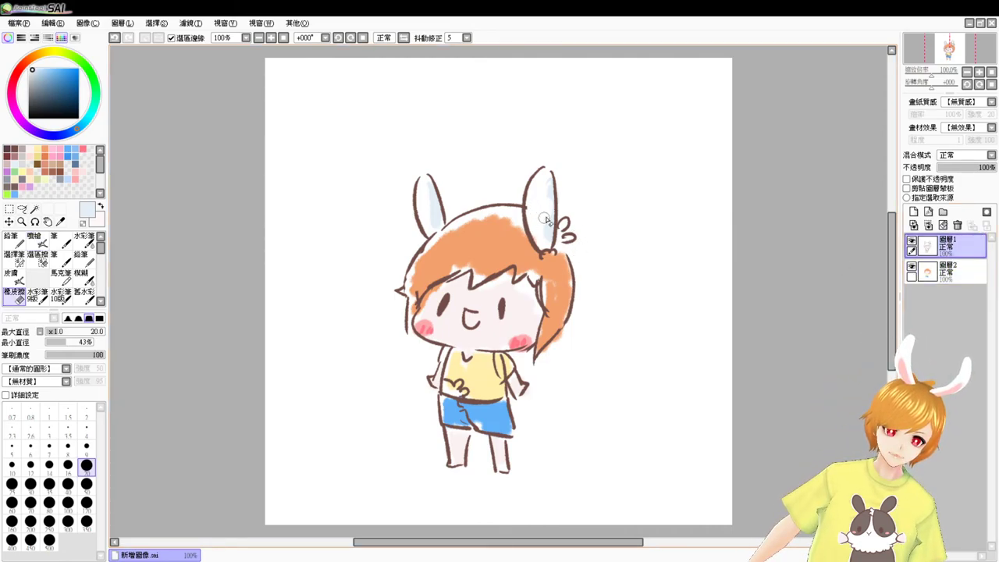
key("b")
right_click(562, 261)
left_click_drag(562, 233, 556, 264)
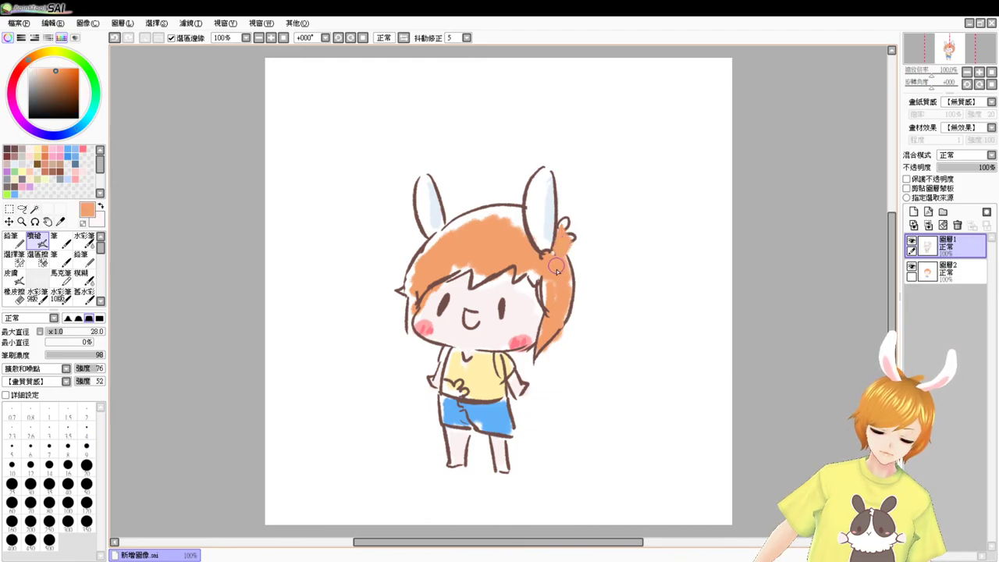
Fill the open mouth on the colour layer with light pink sampled from the cheek blush
left_click(523, 336, "alt")
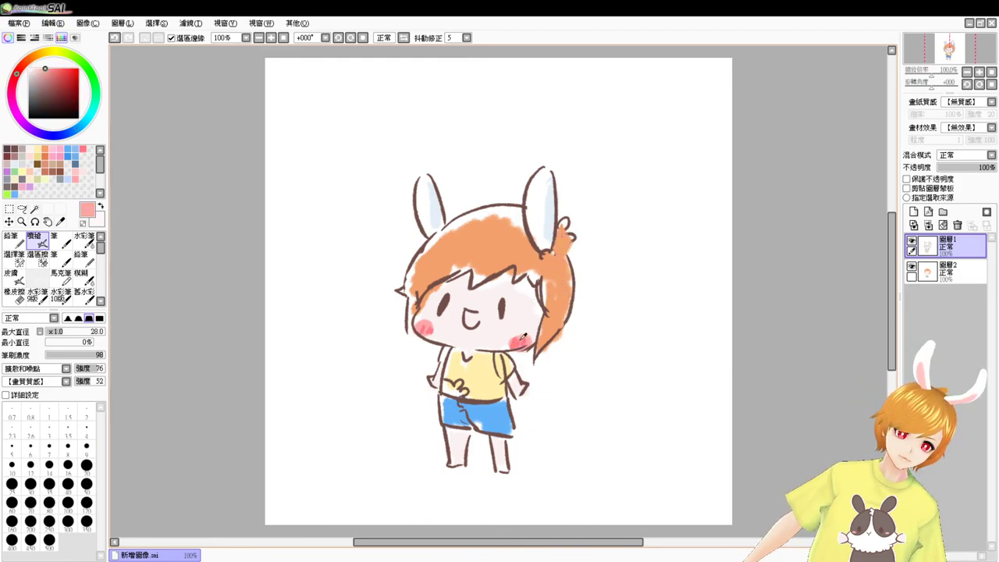
left_click_drag(466, 317, 477, 322)
key("ctrl+z")
left_click(945, 270)
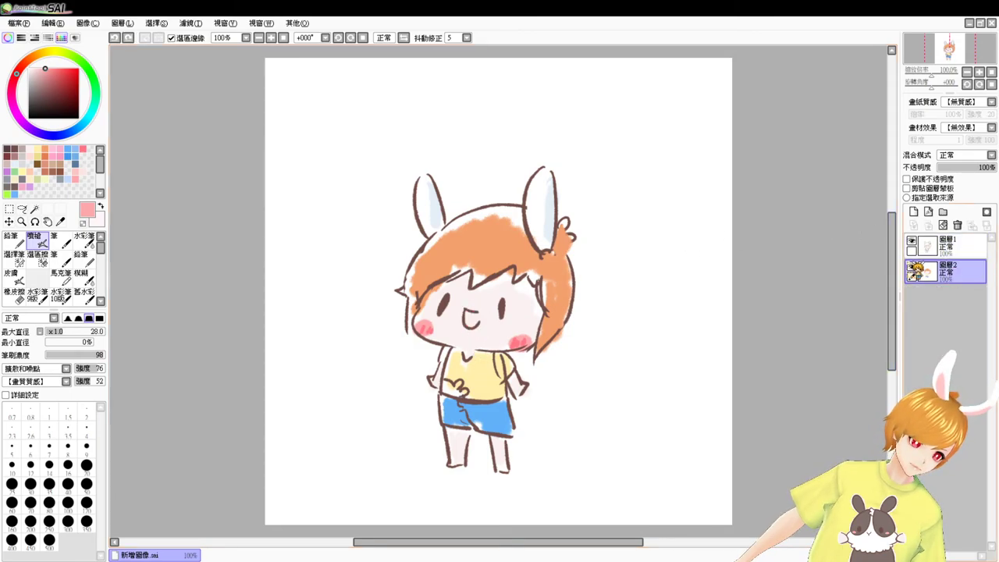
left_click_drag(467, 318, 473, 321)
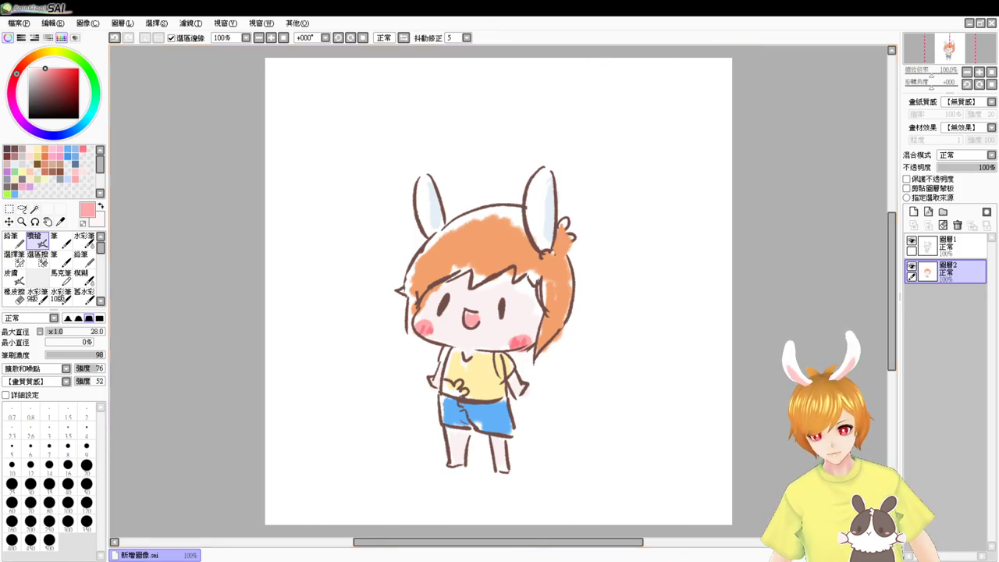
Handwrite a light pink signature beside the legs with a size 12 brush and save the drawing under a new name as a .sai file
mouse_move(532, 414)
left_mouse_down("ctrl+alt")
mouse_move(554, 435)
mouse_move(547, 451)
mouse_move(590, 439)
mouse_move(586, 410)
mouse_move(570, 447)
left_mouse_up("ctrl+alt")
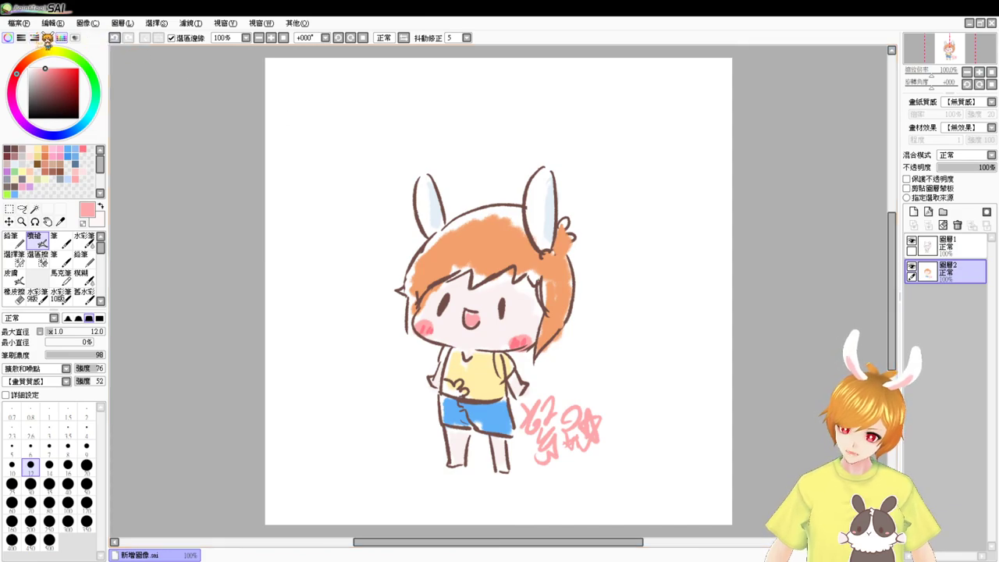
left_click(50, 106)
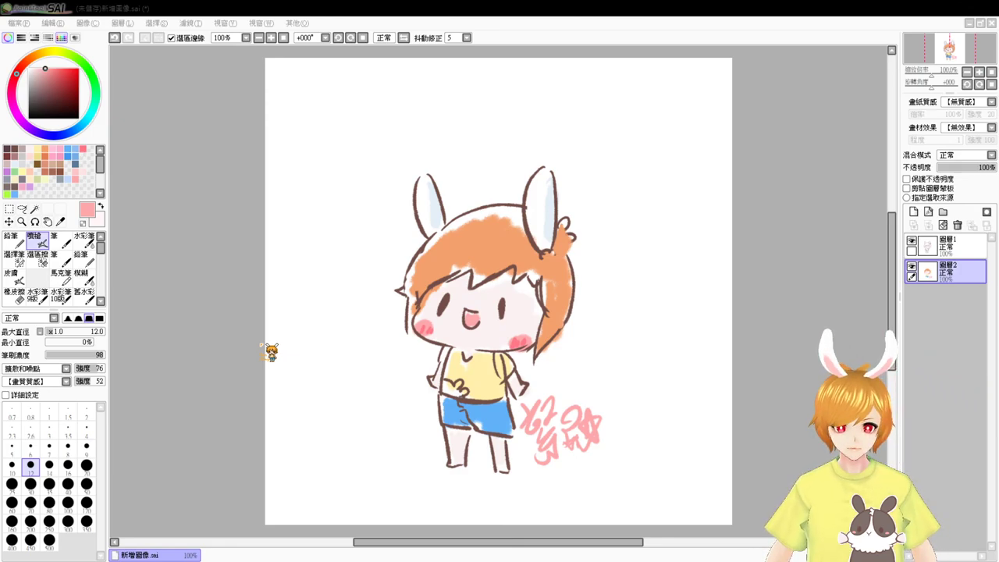
key("Return")
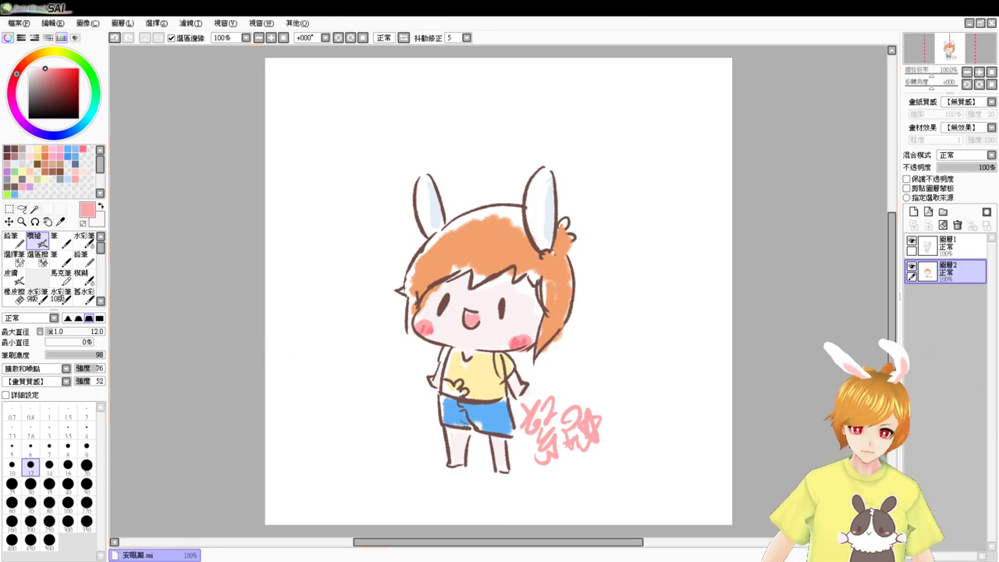